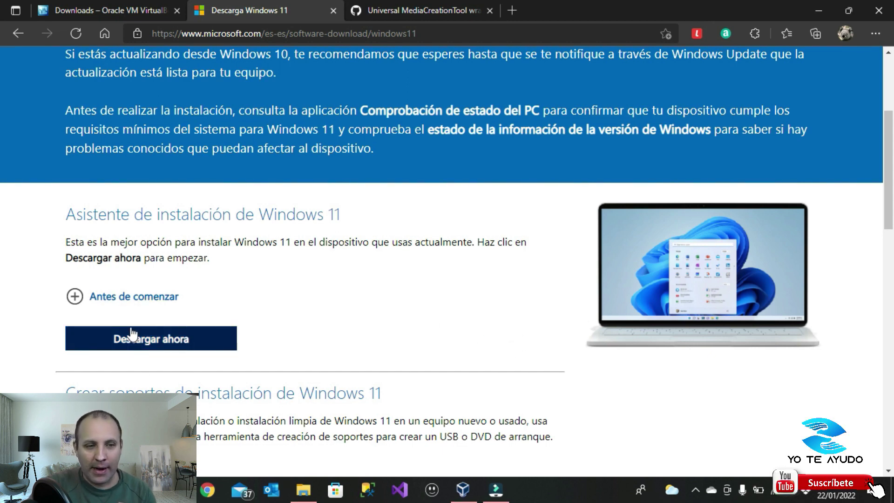
# Pick Windows 11 (multi-edition ISO) in the page's ISO disk image download list
pyautogui.scroll(4, 362, 163)
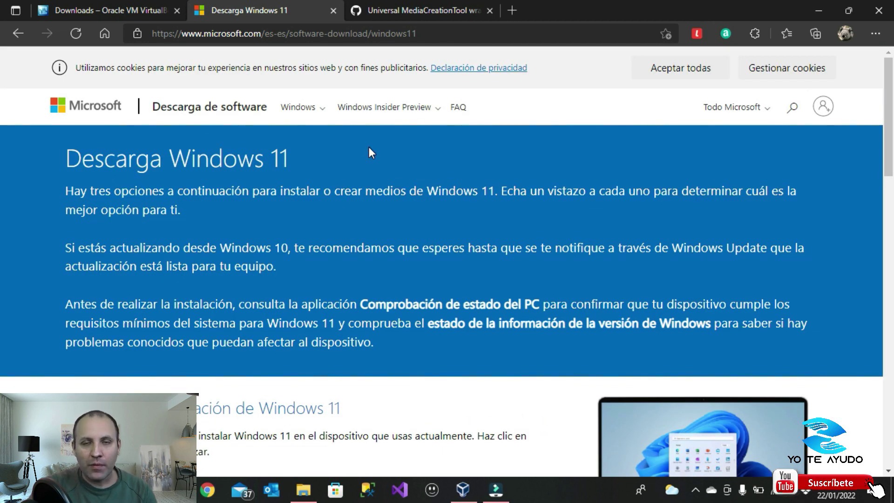
pyautogui.scroll(-10, 341, 183)
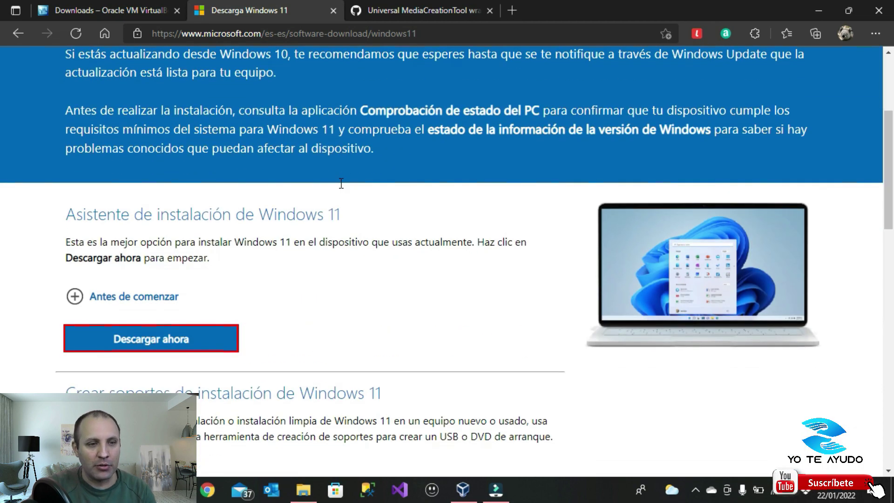
pyautogui.scroll(-1, 306, 208)
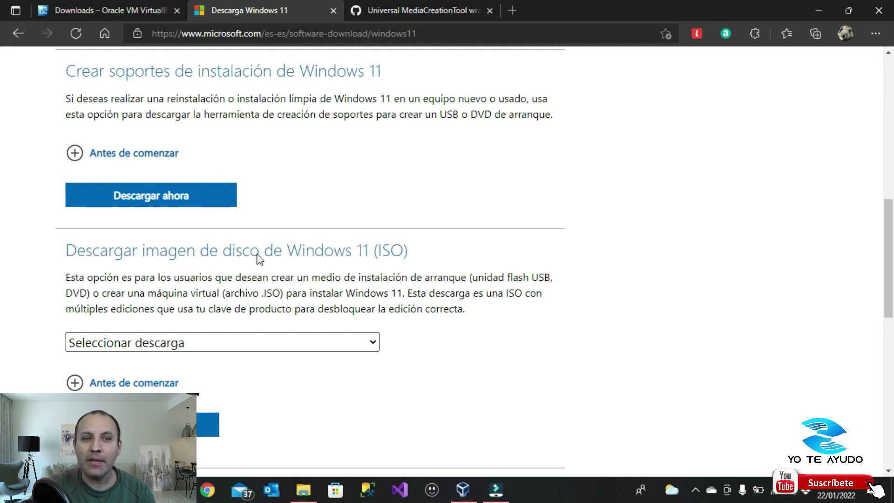
pyautogui.scroll(-1, 386, 259)
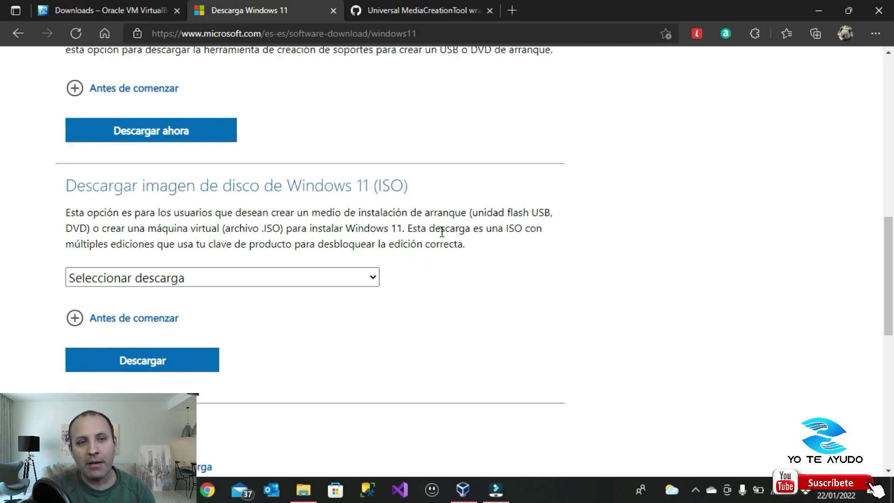
pyautogui.click(148, 278)
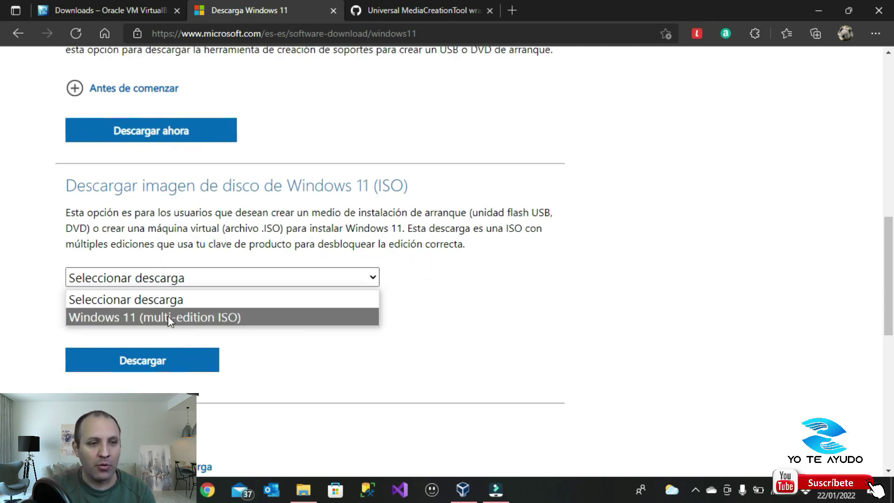
pyautogui.click(206, 318)
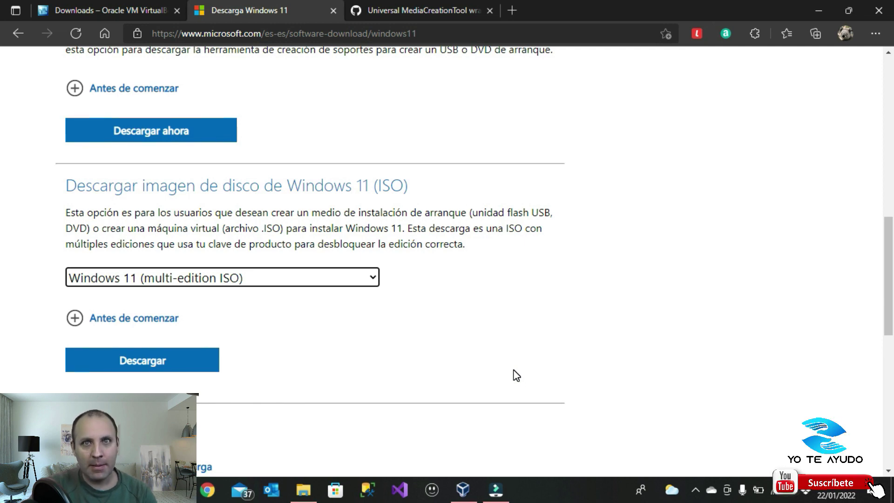
# Switch to the VirtualBox Manager and open the new virtual machine wizard, cancelling an accidental Add
pyautogui.click(461, 494)
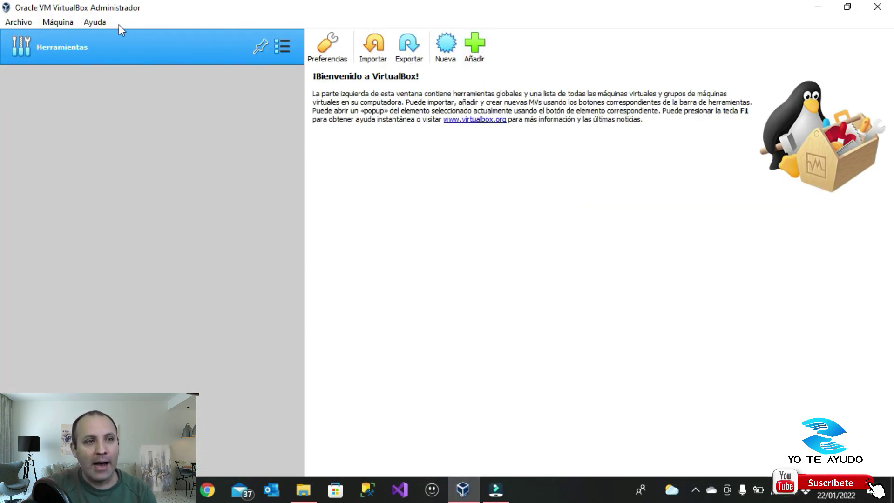
pyautogui.click(474, 46)
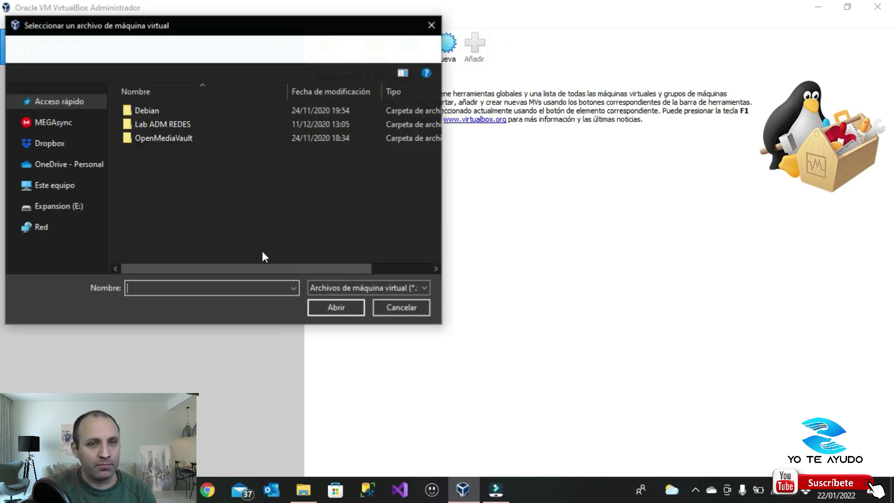
pyautogui.click(401, 308)
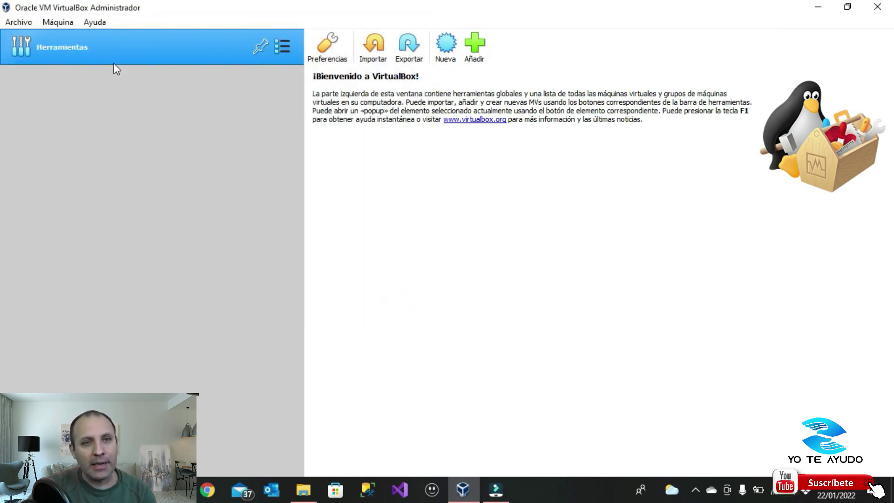
pyautogui.click(446, 51)
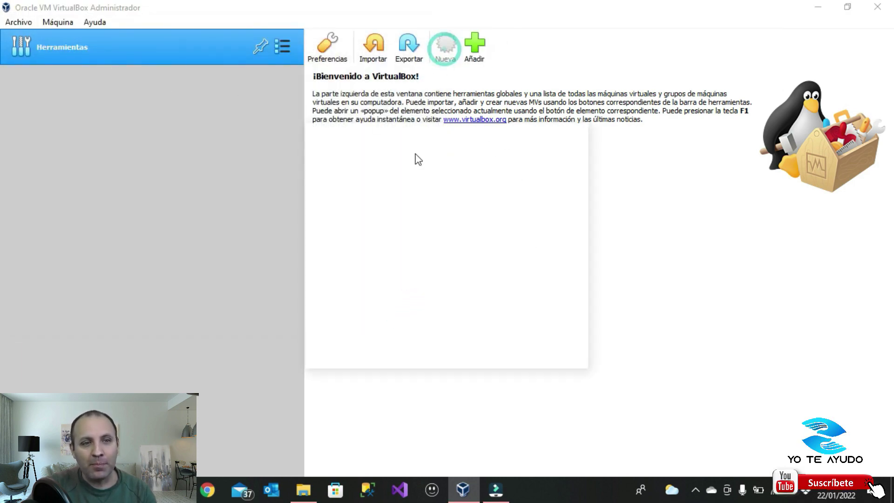
# Name the machine Win11 and keep Windows 11 (64-bit) as its version
pyautogui.click(420, 247)
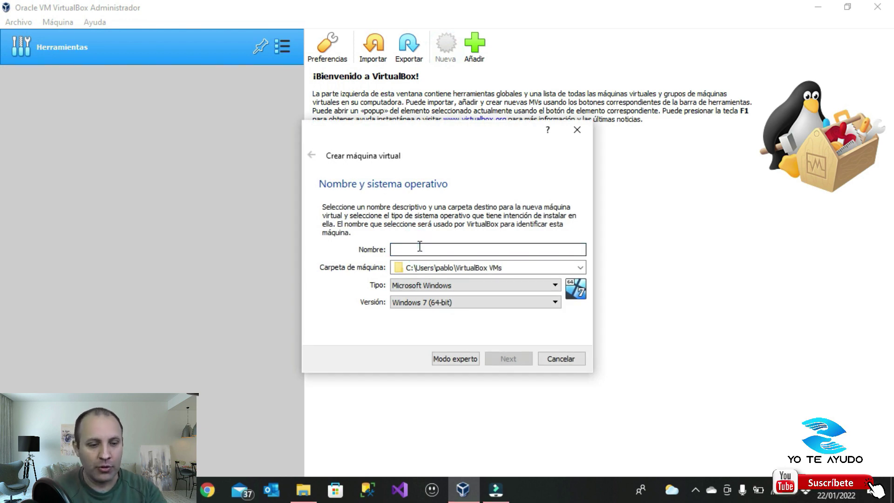
pyautogui.write('Win11')
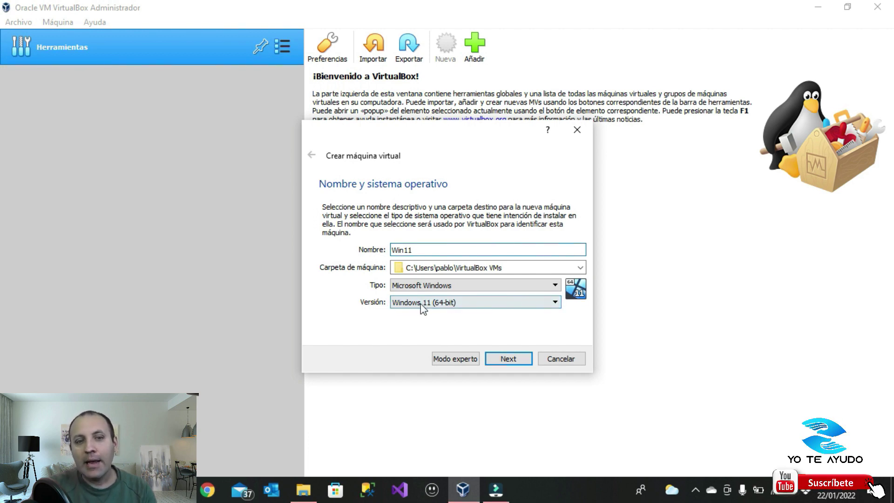
pyautogui.click(426, 304)
pyautogui.click(434, 390)
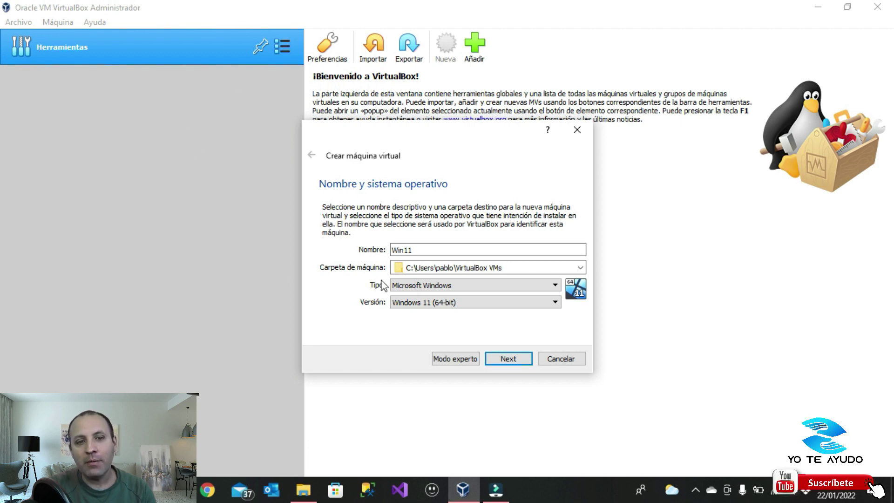
pyautogui.click(414, 304)
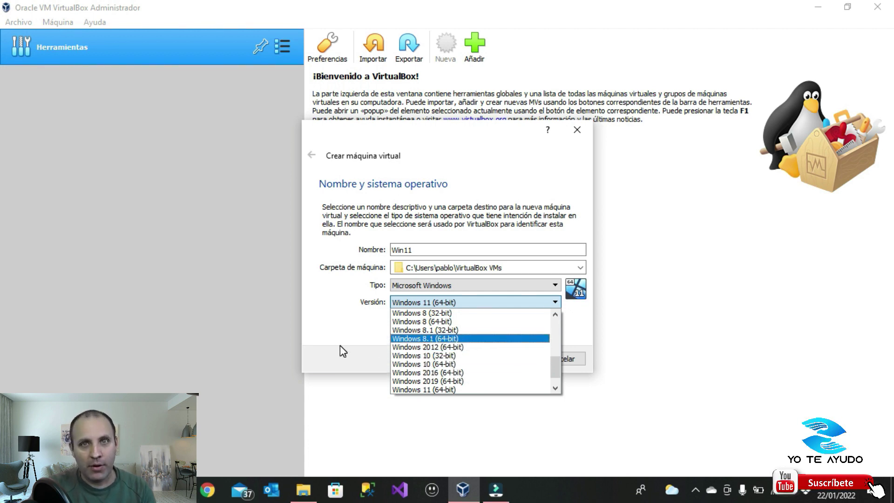
pyautogui.click(407, 390)
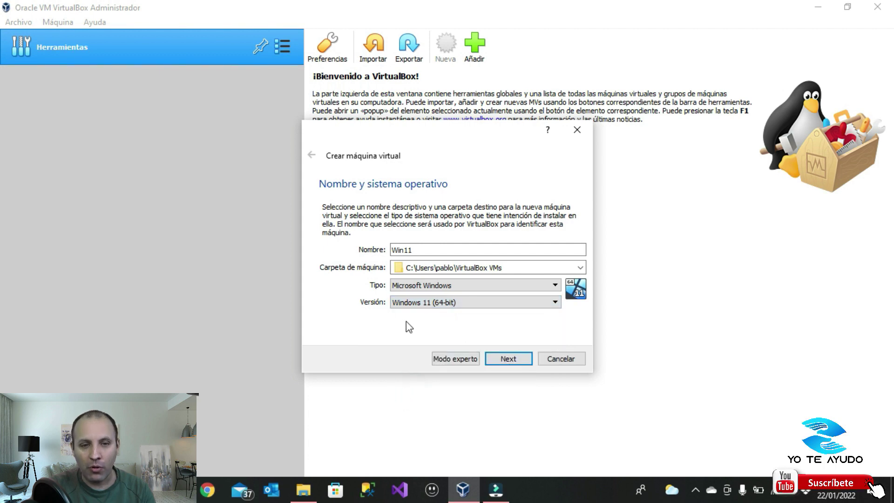
# Raise the Win11 memory from 4096 MB to 5160 MB and choose to create a new virtual hard disk
pyautogui.click(508, 359)
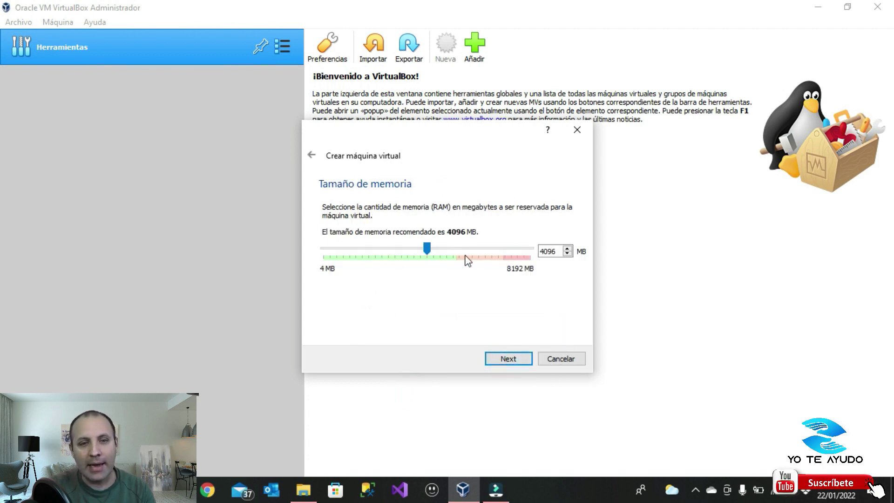
pyautogui.moveTo(428, 249); pyautogui.dragTo(455, 249)
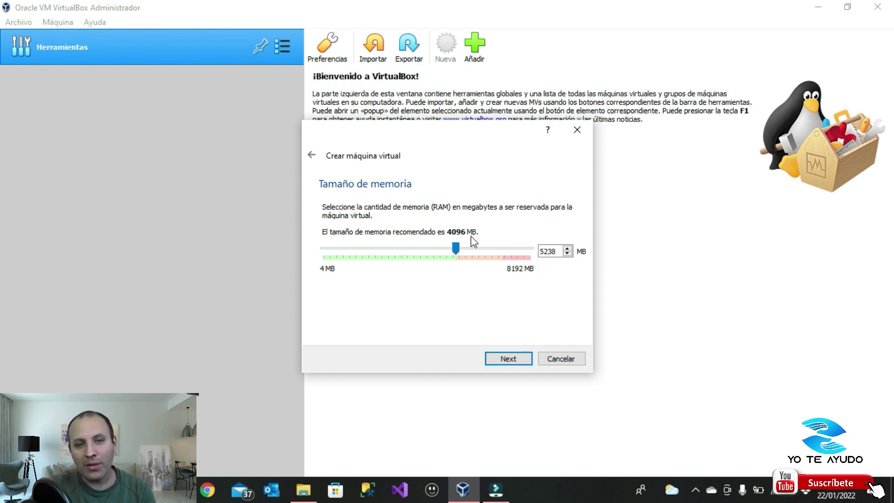
pyautogui.moveTo(453, 251); pyautogui.dragTo(456, 252)
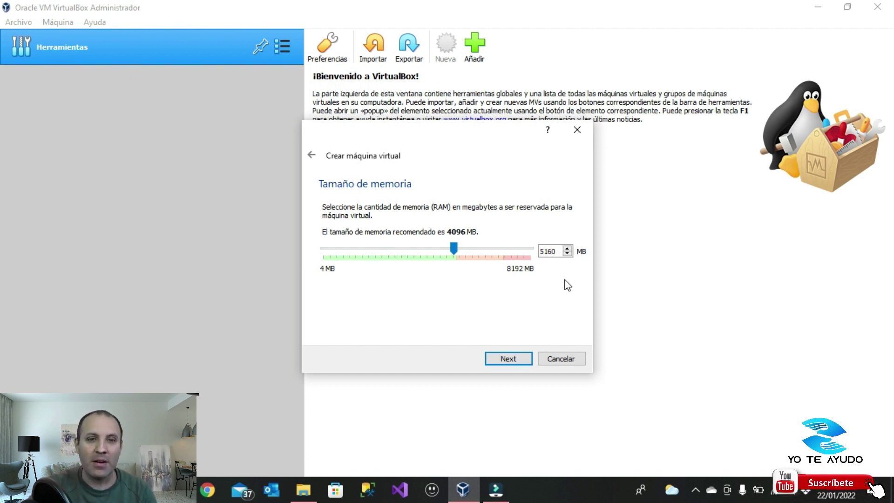
pyautogui.click(507, 360)
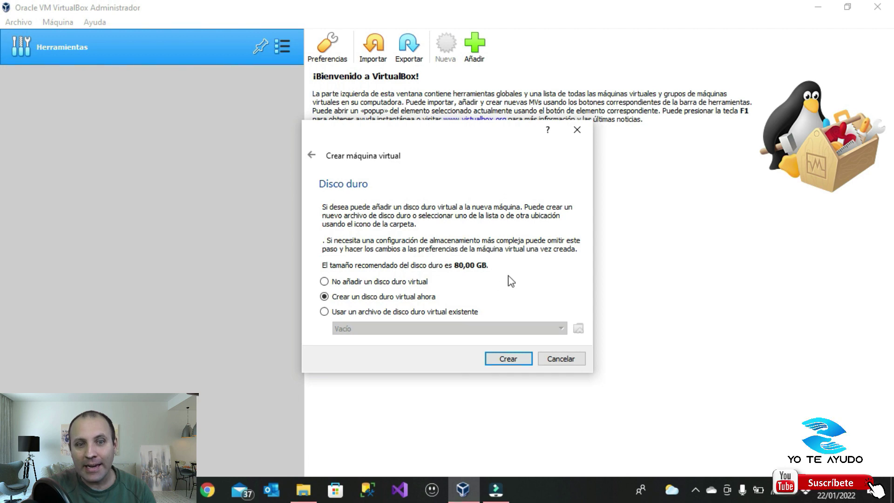
pyautogui.click(510, 359)
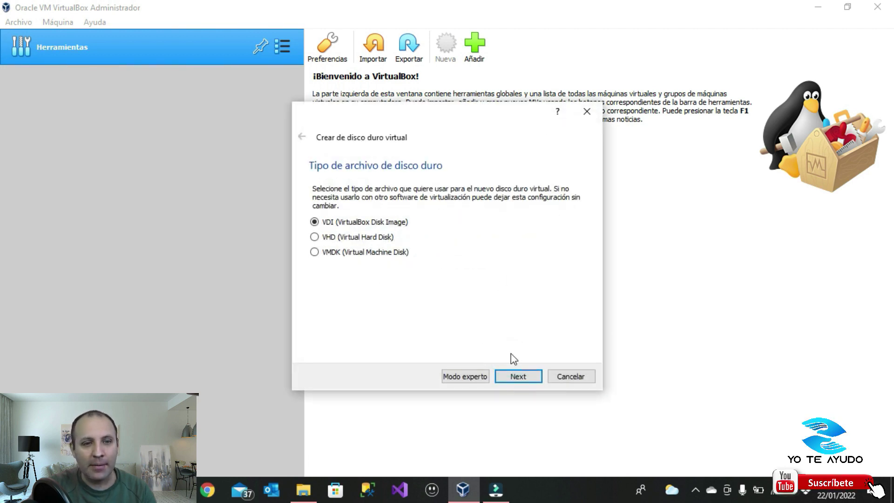
# Keep VDI and dynamic allocation, change the disk size from 80 to 60 GB, and create it
pyautogui.click(515, 375)
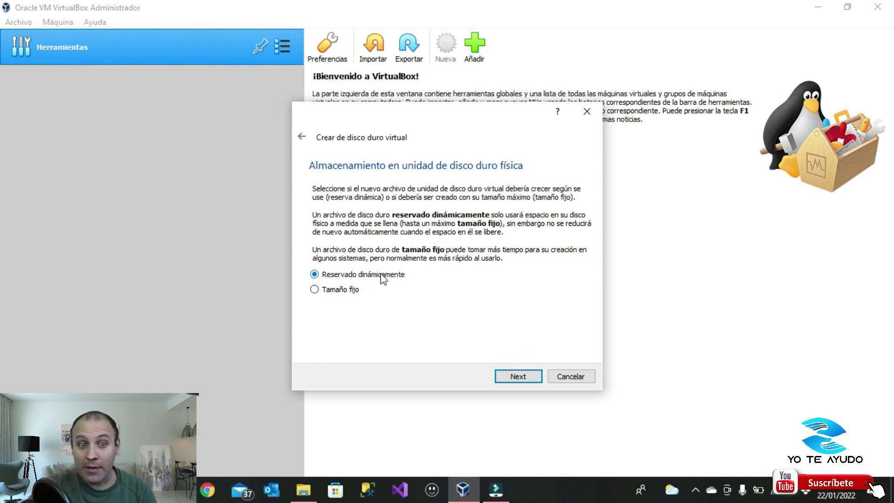
pyautogui.click(516, 375)
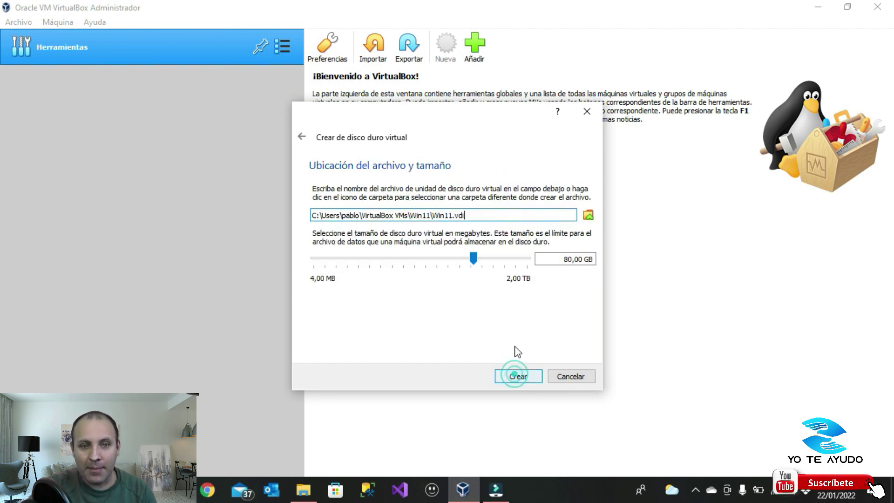
pyautogui.click(567, 259)
pyautogui.press('BackSpace')
pyautogui.write('6')
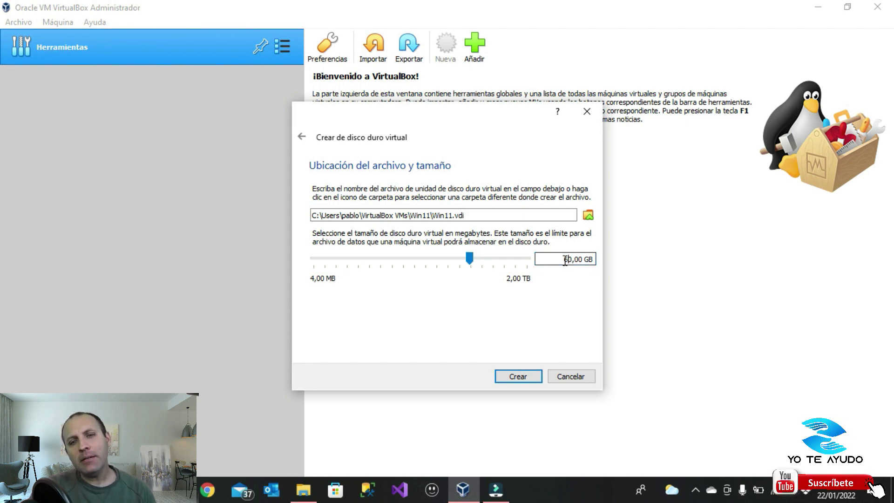
pyautogui.moveTo(565, 259); pyautogui.dragTo(568, 259)
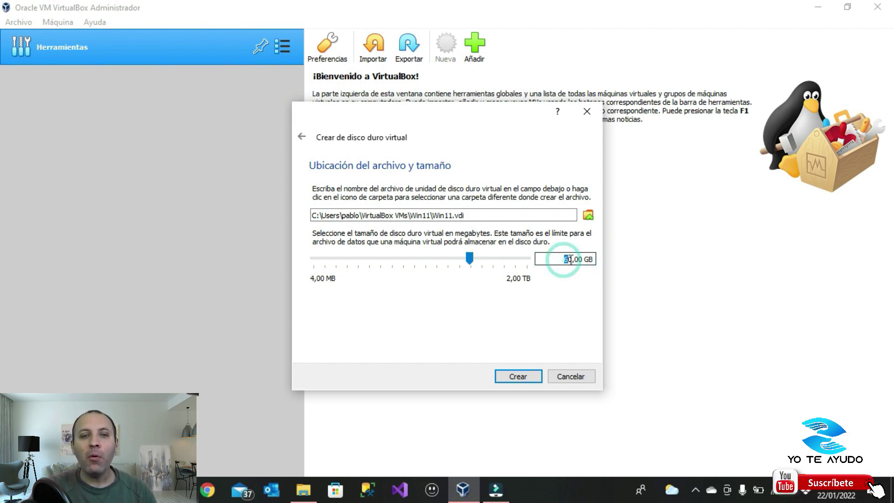
pyautogui.click(571, 305)
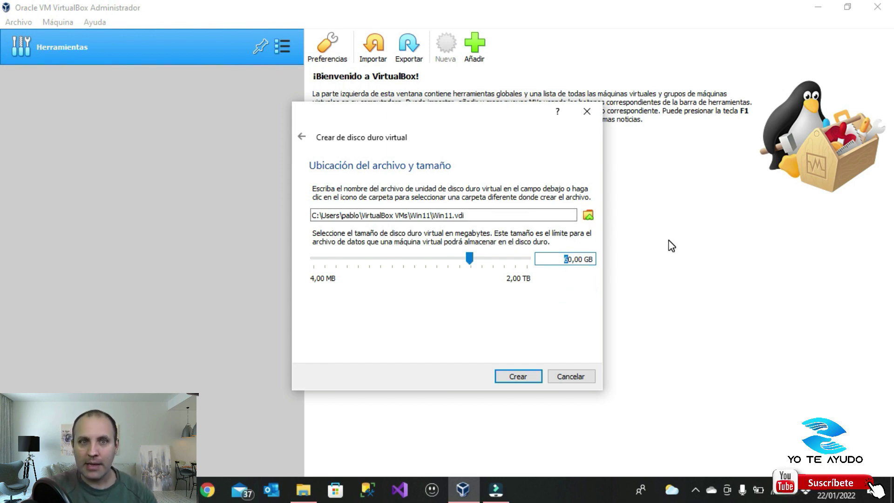
pyautogui.click(572, 259)
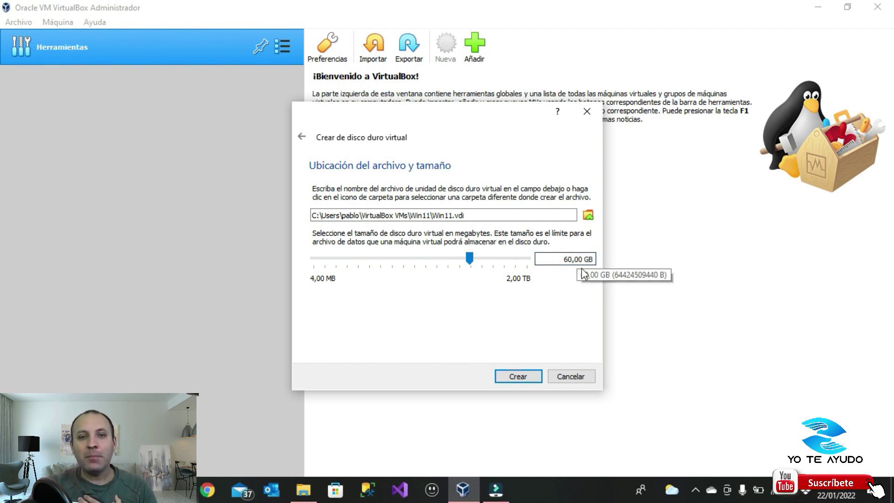
pyautogui.click(520, 375)
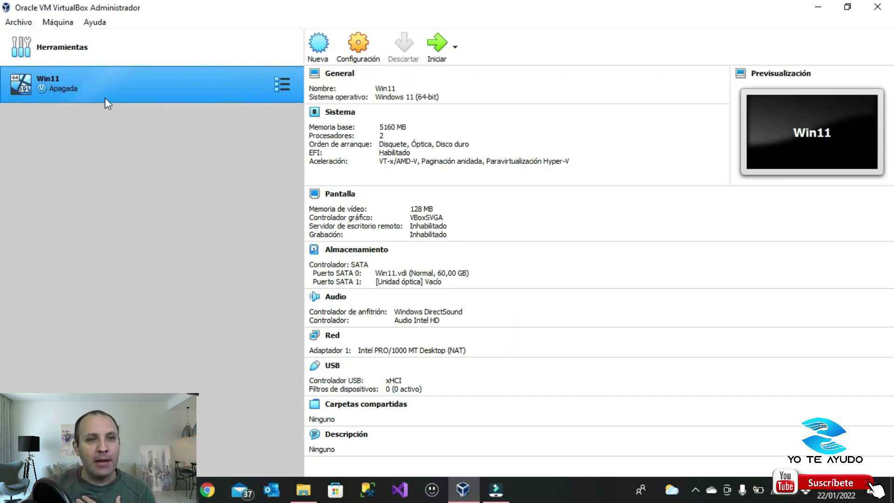
# Select Win11_Spanish_x64v1 (Con TPM).iso from Windows 11 > Oficial as the Win11 start-up disk
pyautogui.click(437, 46)
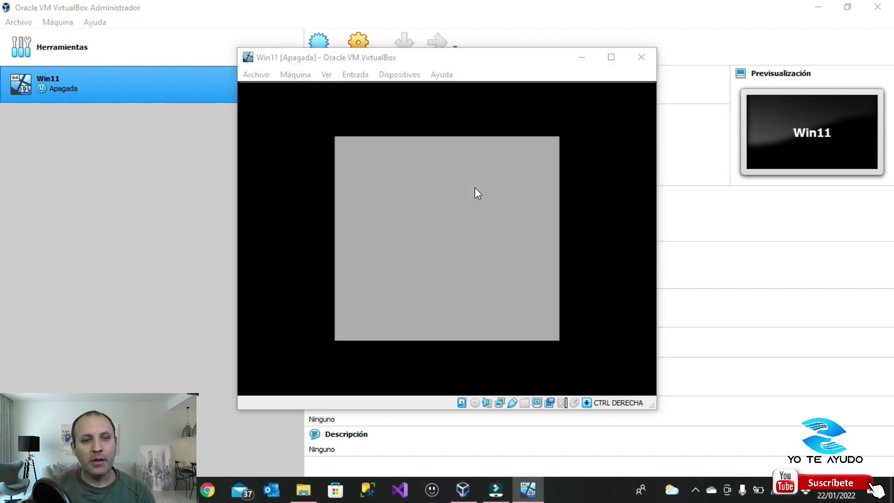
pyautogui.click(456, 299)
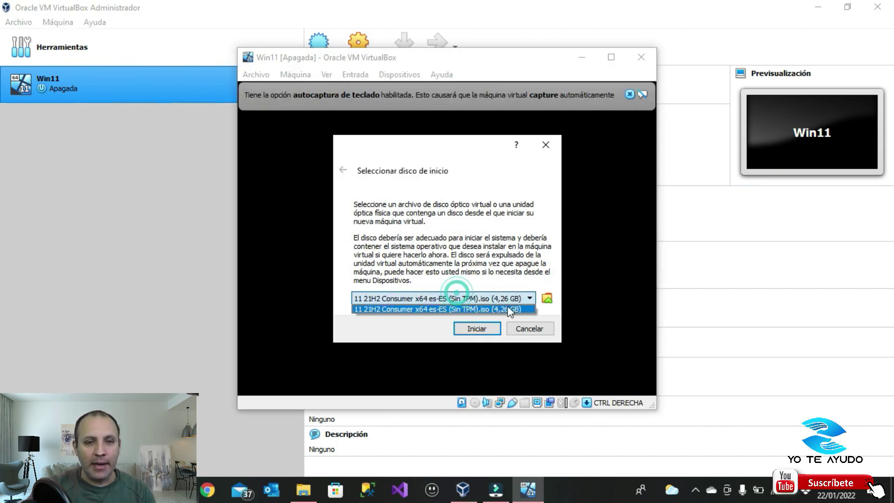
pyautogui.click(549, 299)
pyautogui.click(548, 298)
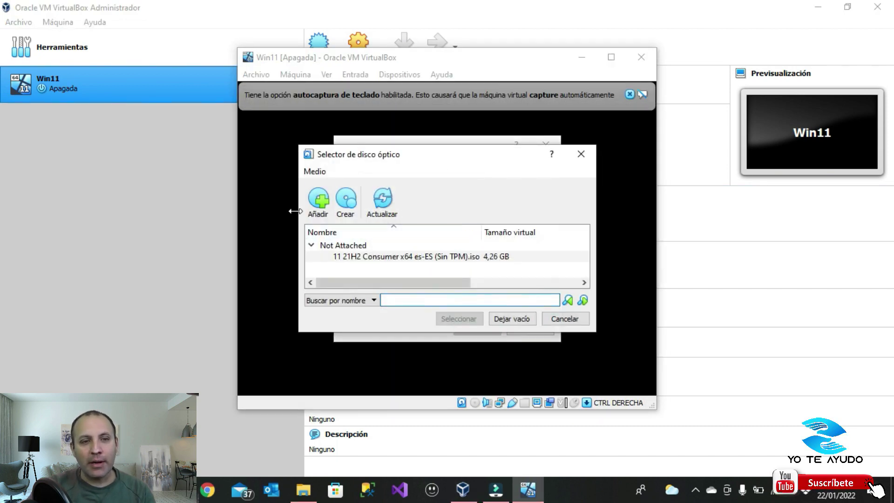
pyautogui.click(327, 209)
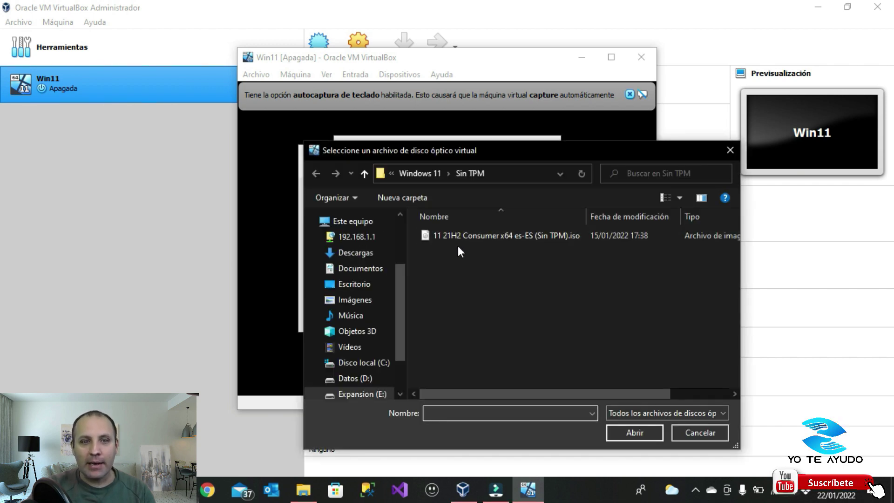
pyautogui.scroll(-2, 400, 303)
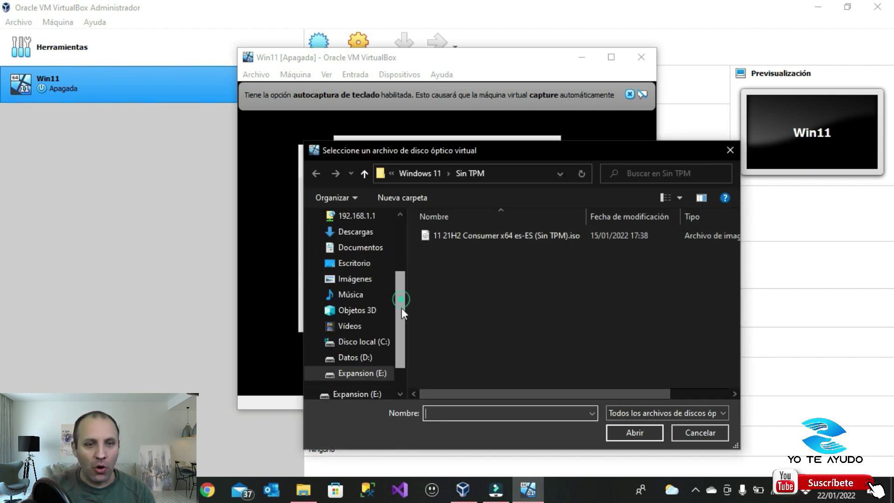
pyautogui.click(432, 173)
pyautogui.doubleClick(442, 250)
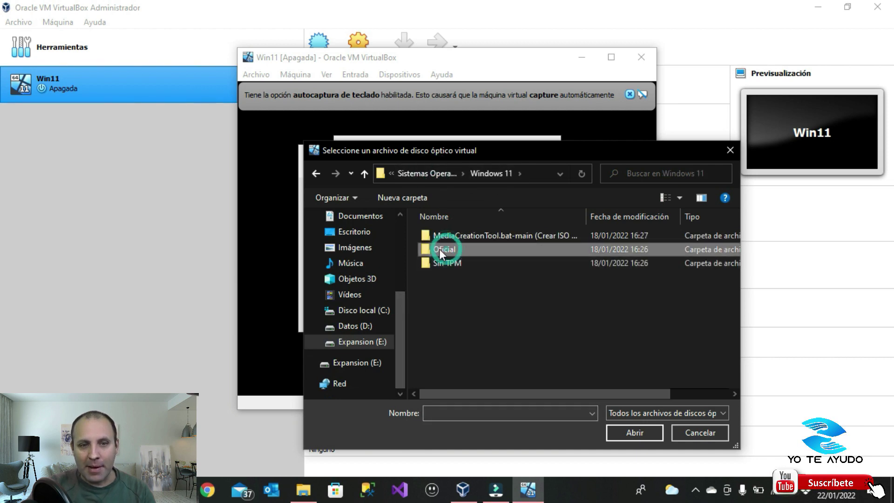
pyautogui.click(471, 236)
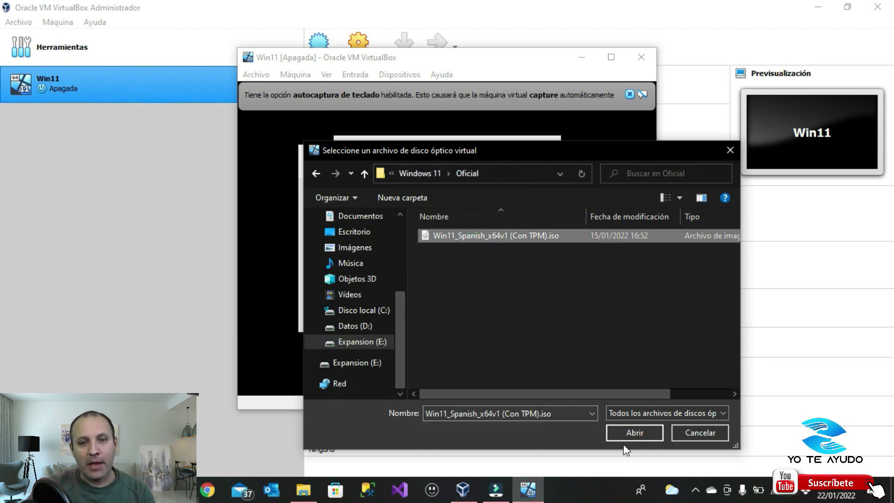
pyautogui.click(633, 432)
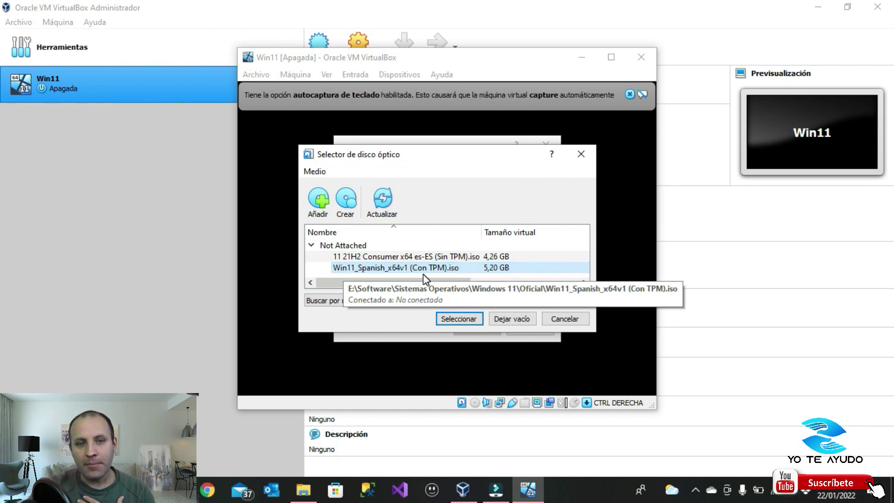
# Boot the VM from that ISO and dismiss the mouse-integration notices
pyautogui.click(461, 318)
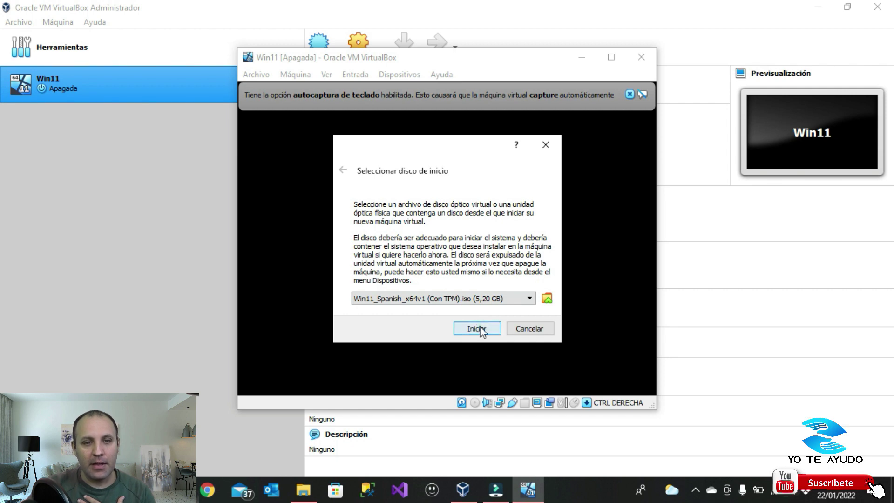
pyautogui.click(475, 328)
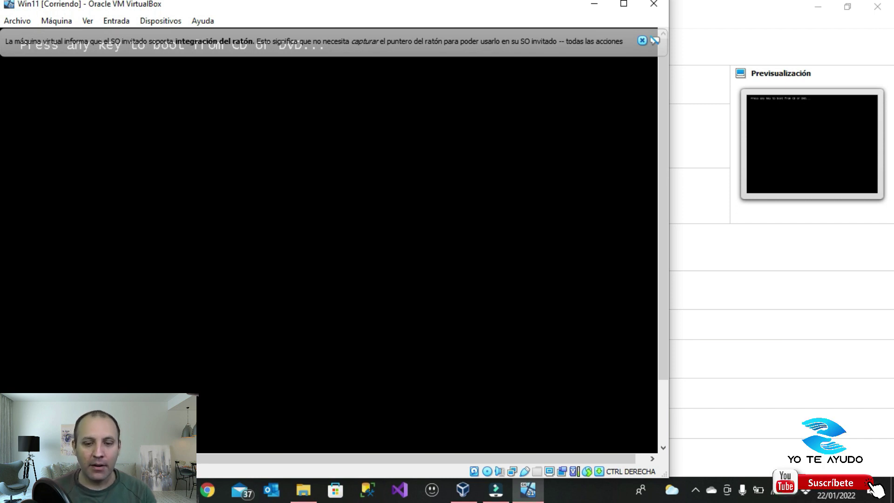
pyautogui.click(641, 41)
pyautogui.click(502, 112)
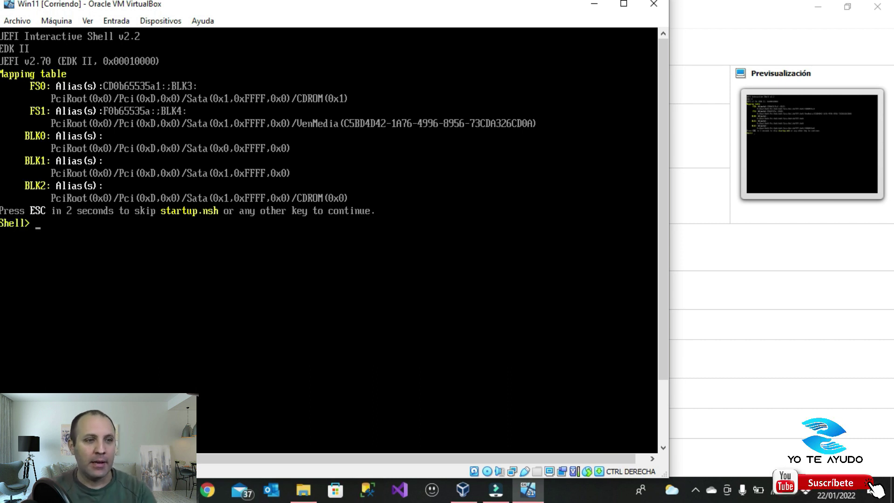
# Reset the Win11 VM via Máquina > Reiniciar and clear the notice bars while setup loads
pyautogui.click(23, 18)
pyautogui.moveTo(56, 20)
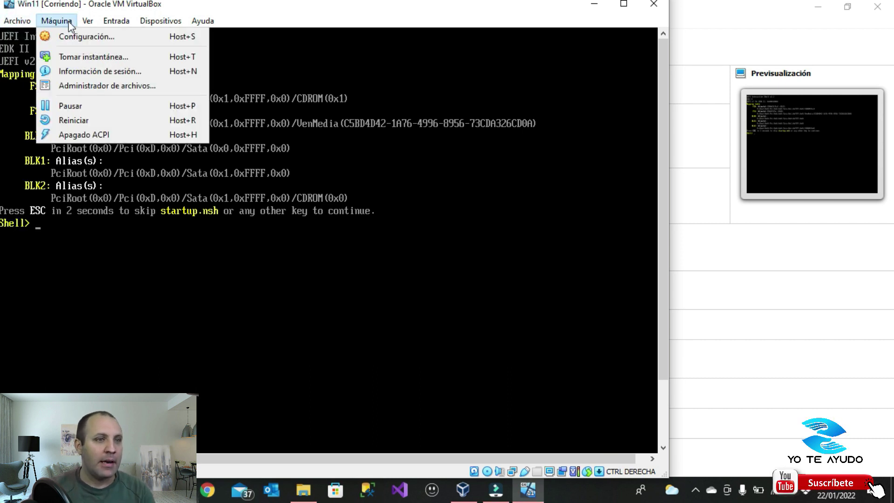
pyautogui.click(75, 120)
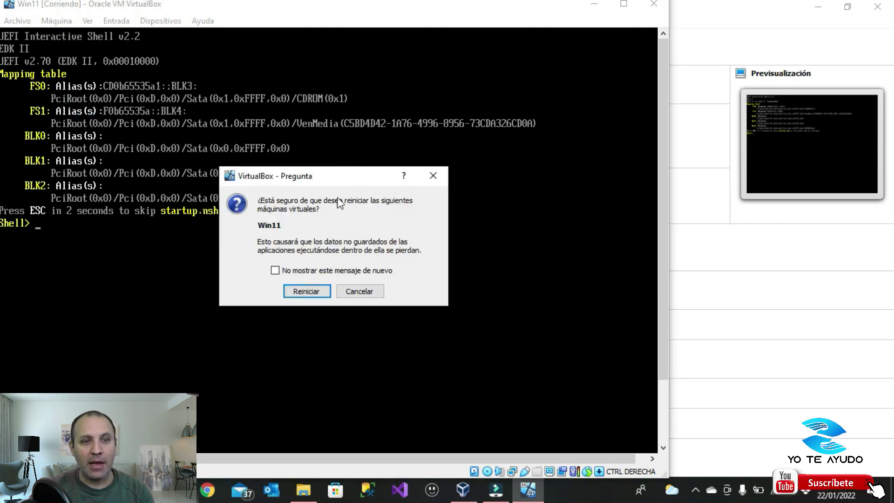
pyautogui.click(303, 291)
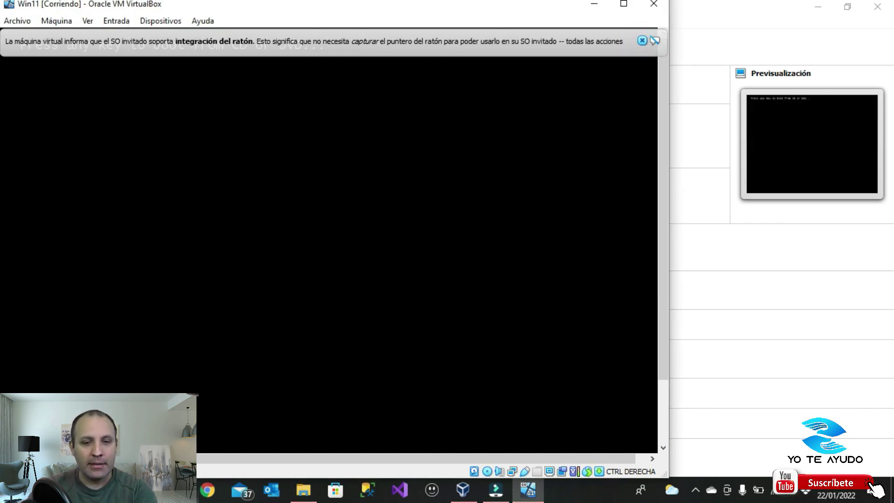
pyautogui.click(644, 40)
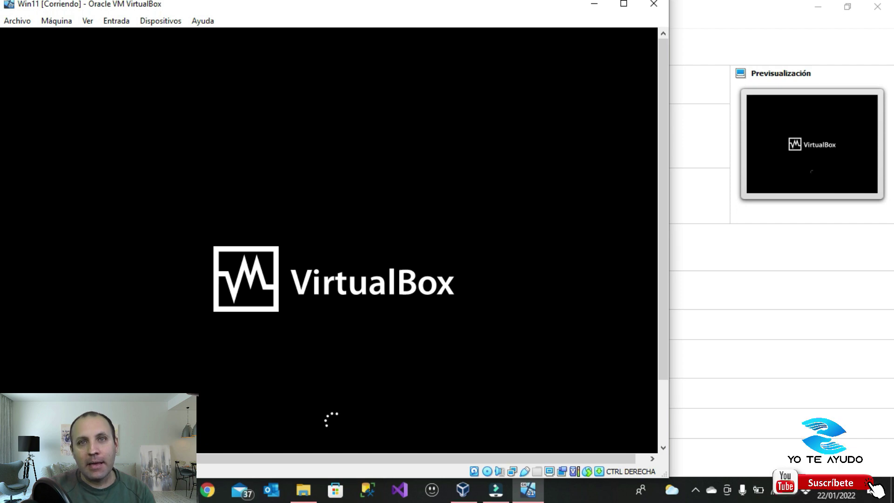
pyautogui.click(642, 41)
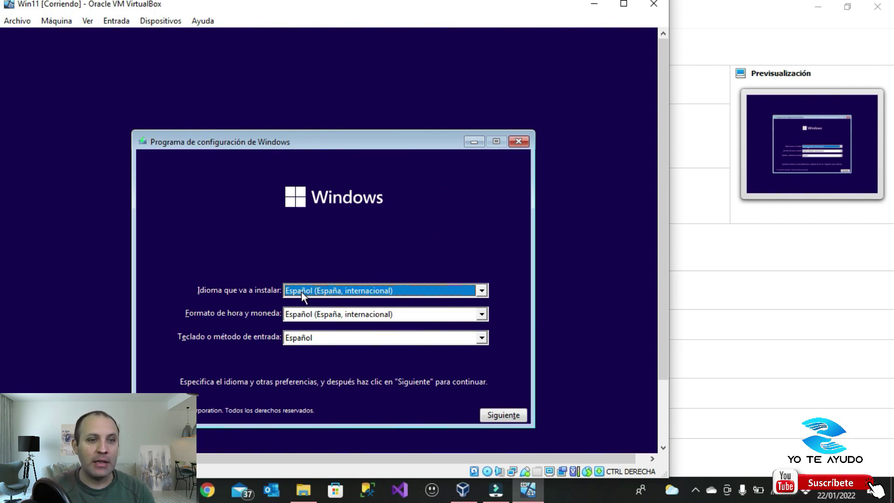
# Accept the Spanish language settings, choose Instalar ahora, and switch the VM window to full screen
pyautogui.click(495, 416)
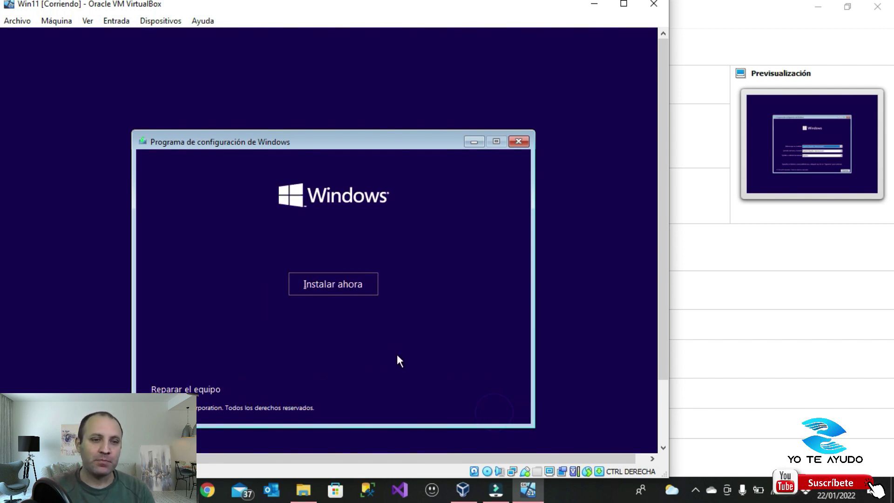
pyautogui.click(333, 283)
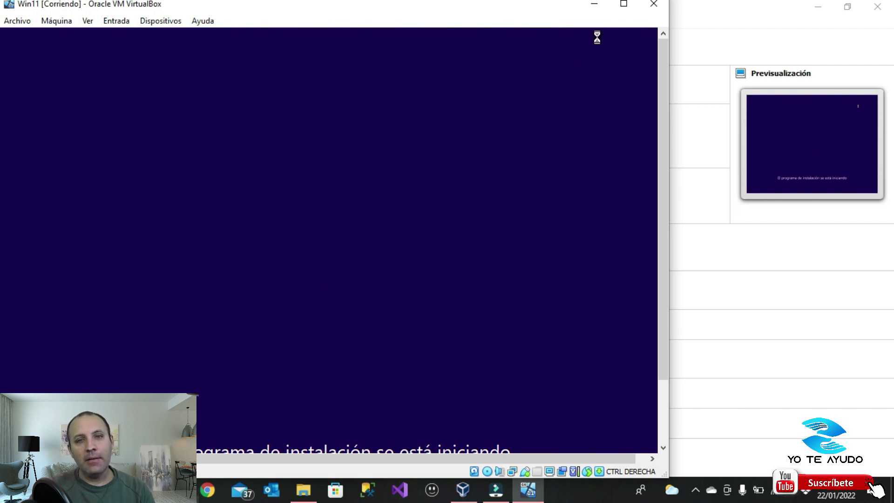
pyautogui.click(623, 5)
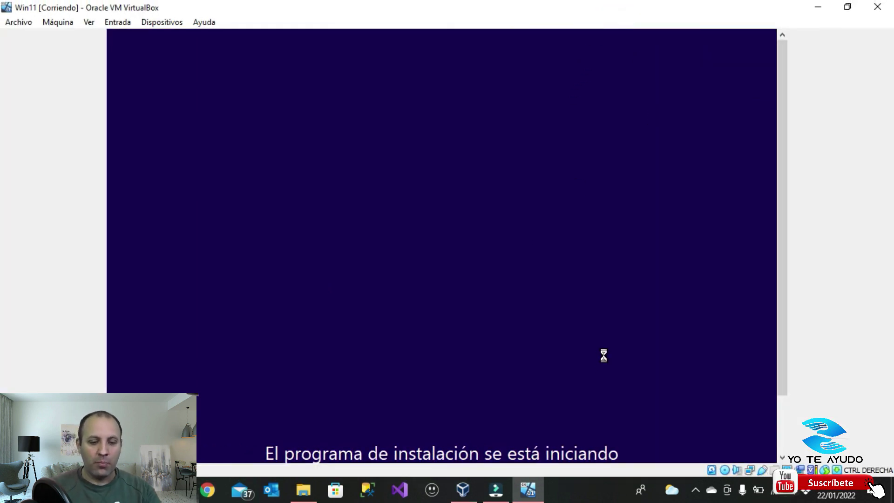
pyautogui.hotkey('ctrl', 'f')
pyautogui.press('Return')
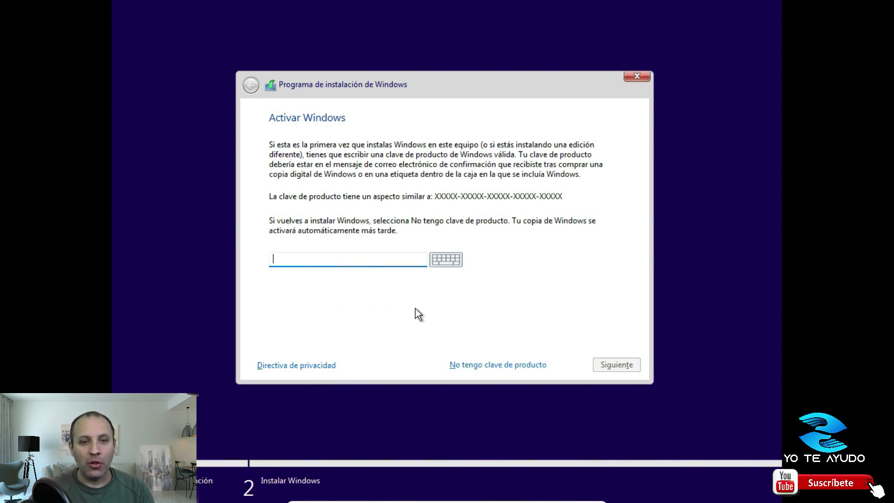
# Skip the product key and continue with the Windows 11 Pro edition
pyautogui.click(487, 365)
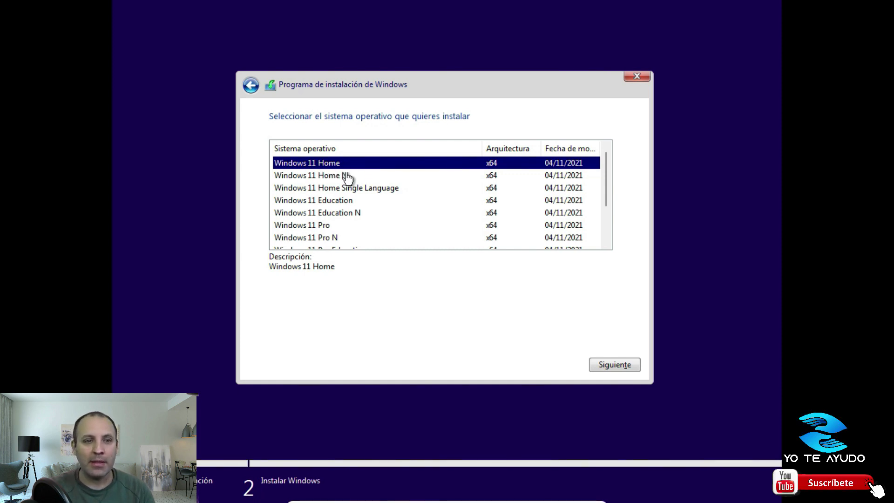
pyautogui.click(363, 225)
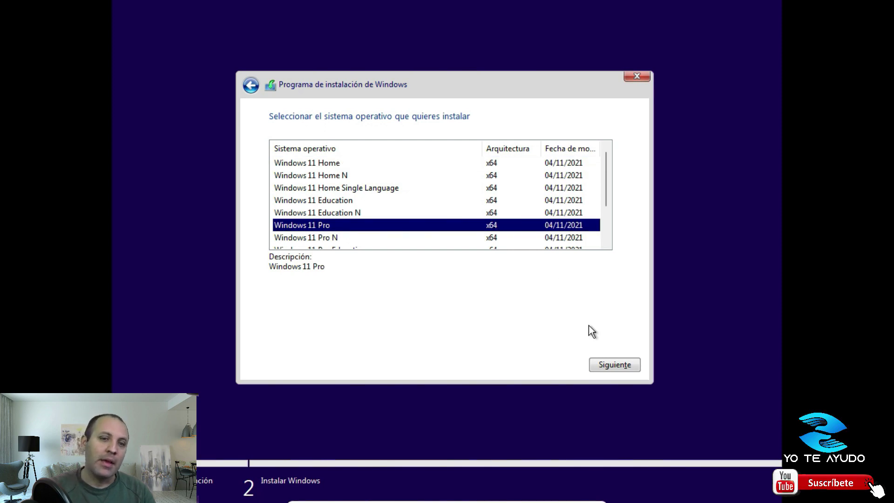
pyautogui.click(622, 365)
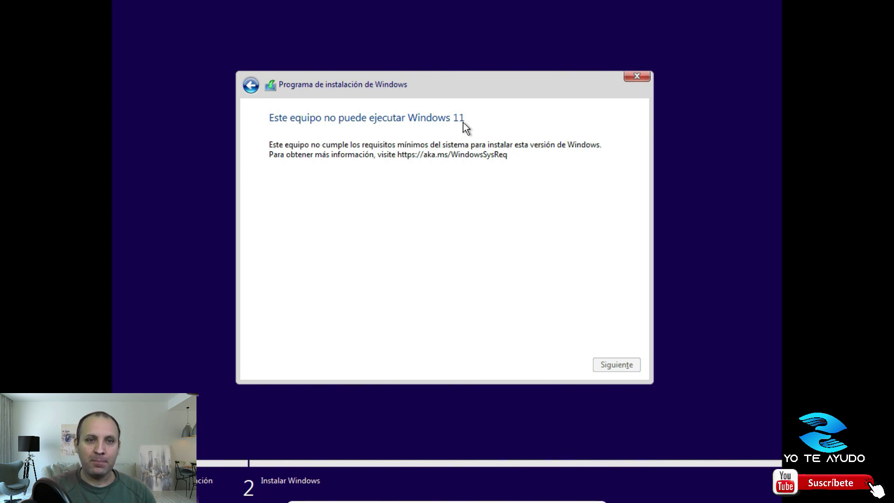
# Quit Windows setup, leave full screen, and close the VM choosing 'Apagar la máquina'
pyautogui.click(633, 77)
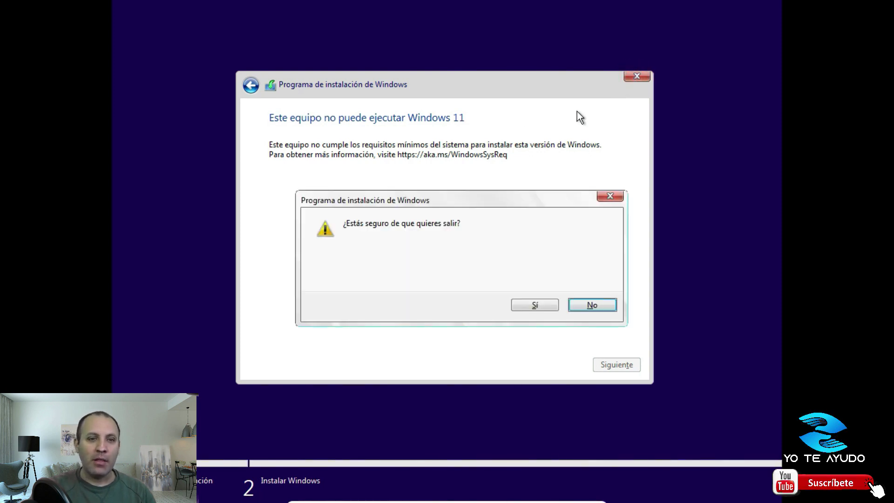
pyautogui.click(537, 306)
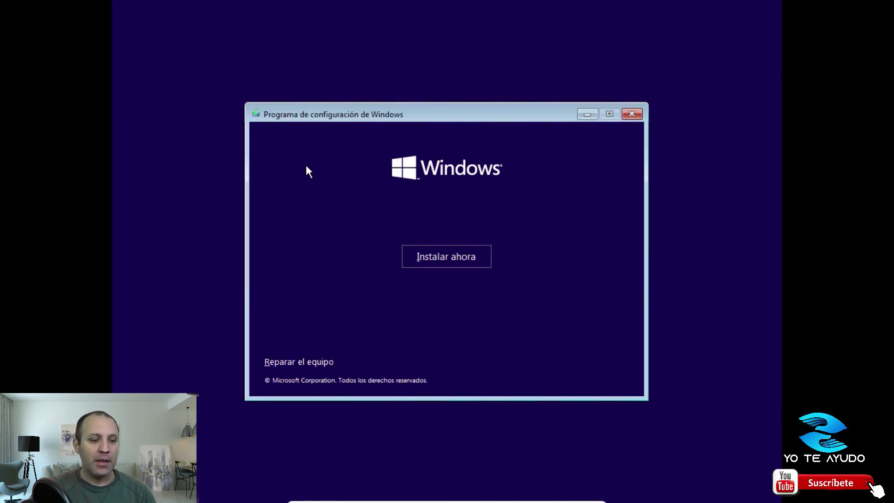
pyautogui.hotkey('ctrl', 'f')
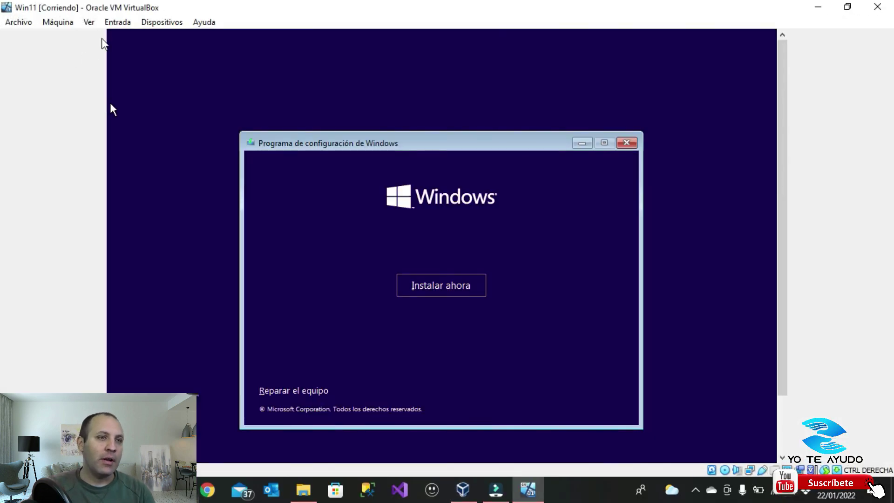
pyautogui.click(35, 22)
pyautogui.moveTo(57, 23)
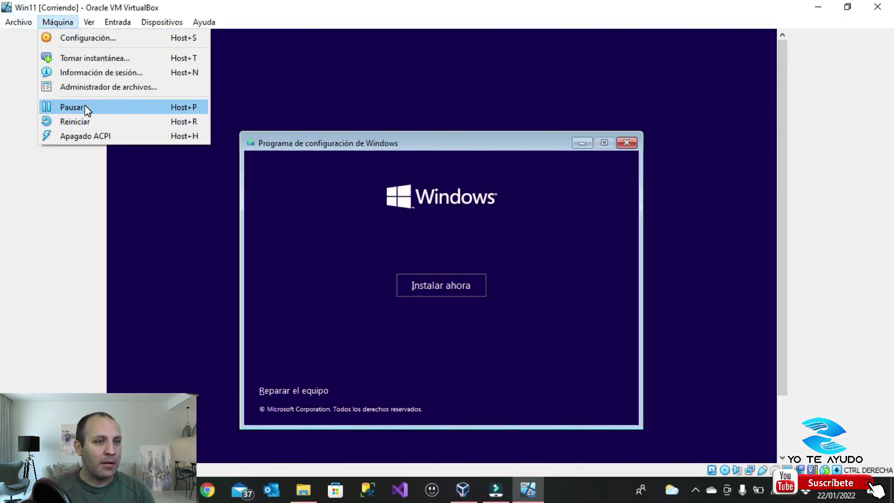
pyautogui.click(84, 136)
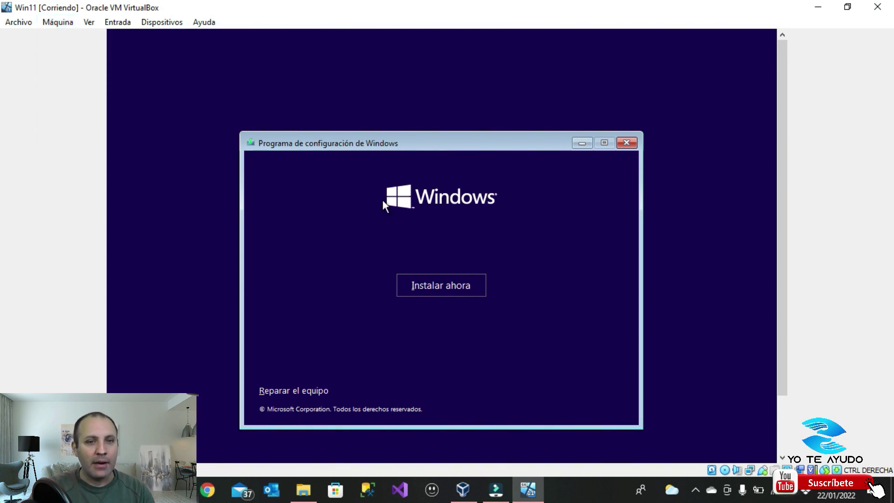
pyautogui.click(877, 7)
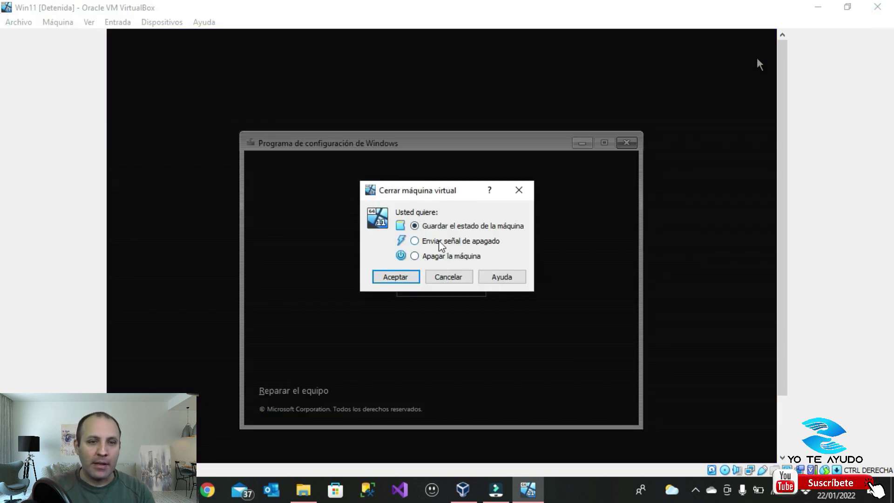
pyautogui.click(414, 255)
pyautogui.click(395, 277)
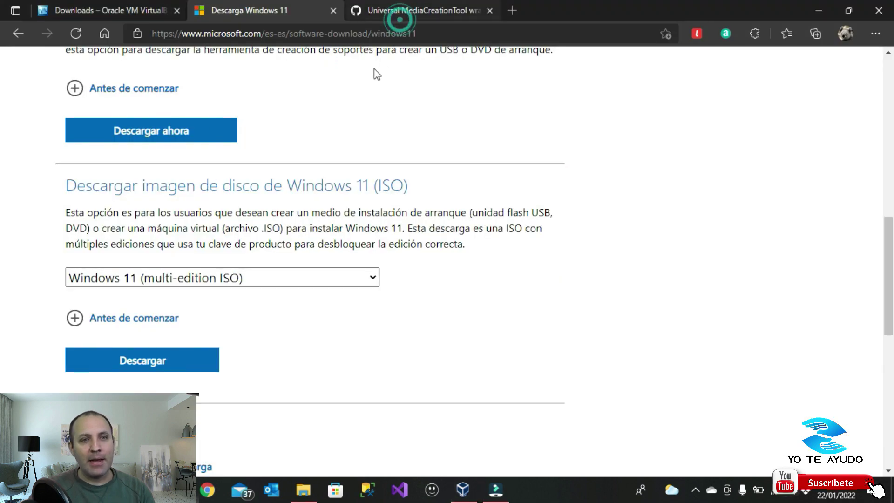
# Switch to the Universal MediaCreationTool gist page, dismiss the translation offer and check its address
pyautogui.click(399, 10)
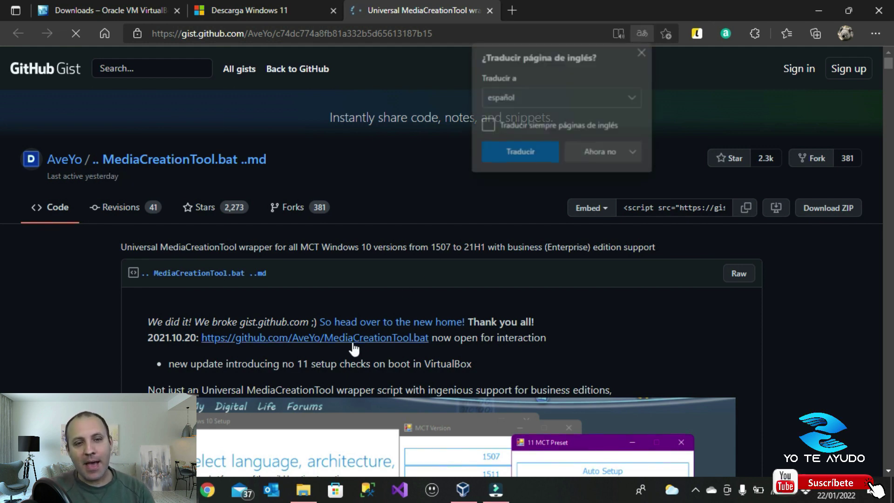
pyautogui.click(462, 200)
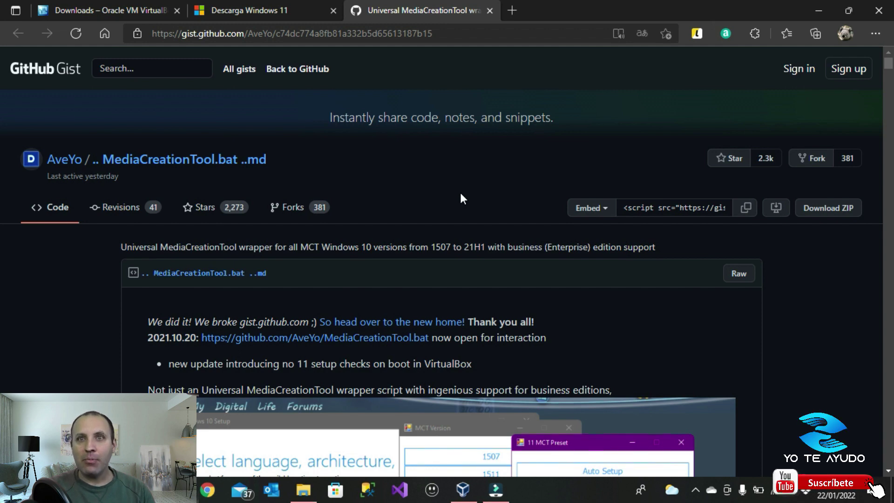
pyautogui.click(216, 35)
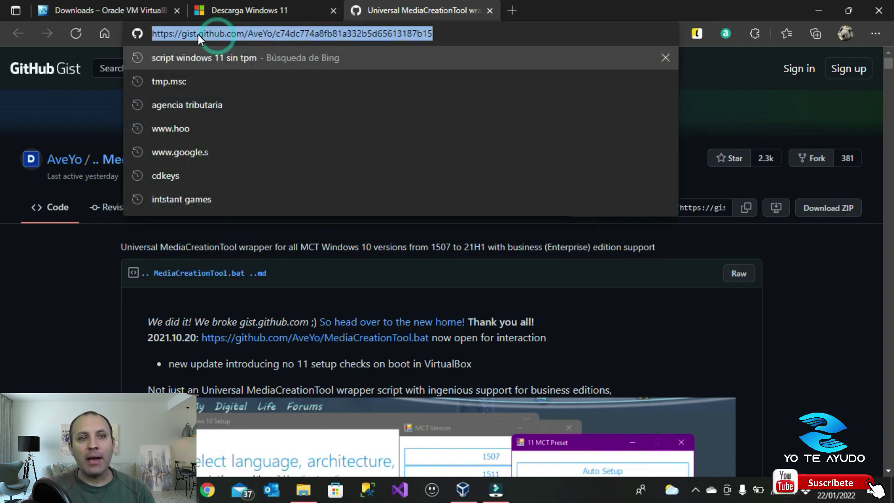
pyautogui.click(715, 243)
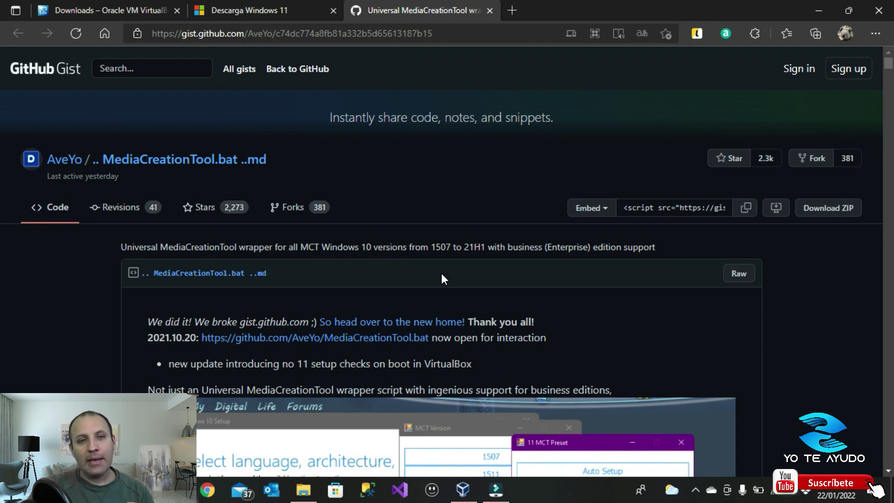
pyautogui.click(388, 33)
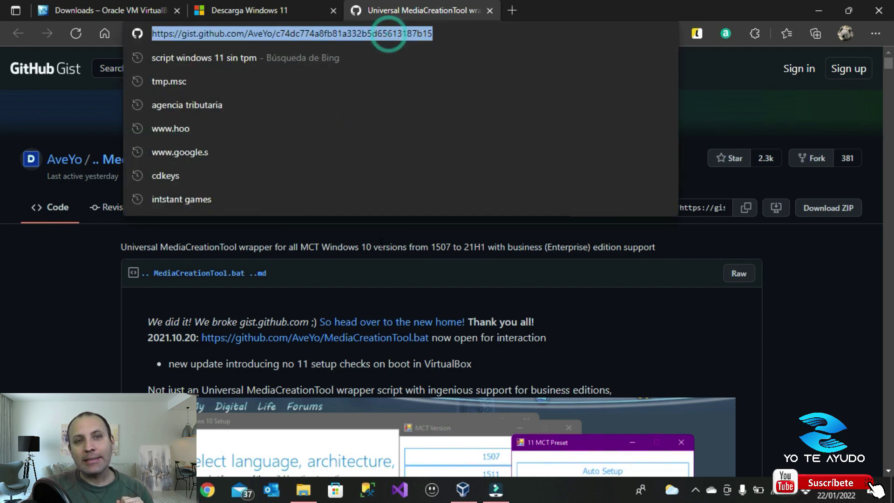
pyautogui.click(627, 270)
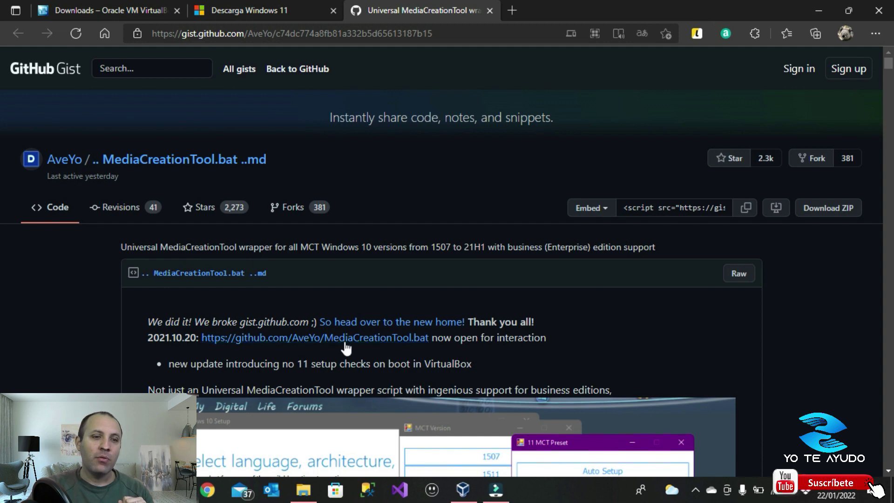
# Open the MediaCreationTool.bat repository in a new tab, show its Code download options, then return to the Windows 11 folder
pyautogui.middleClick(326, 344)
pyautogui.click(589, 7)
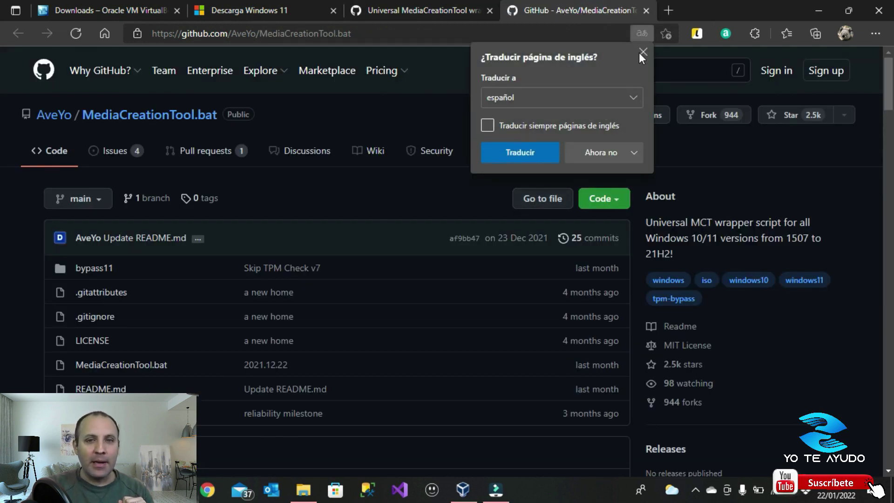
pyautogui.click(642, 53)
pyautogui.click(617, 198)
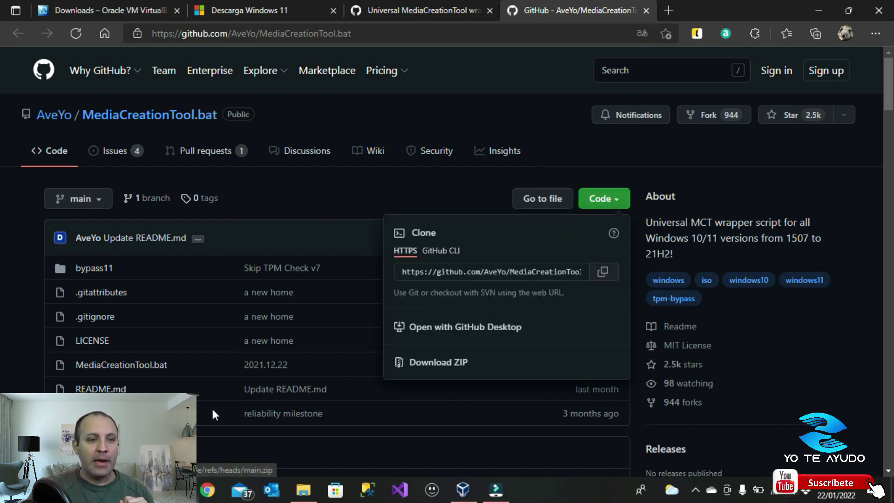
pyautogui.click(300, 491)
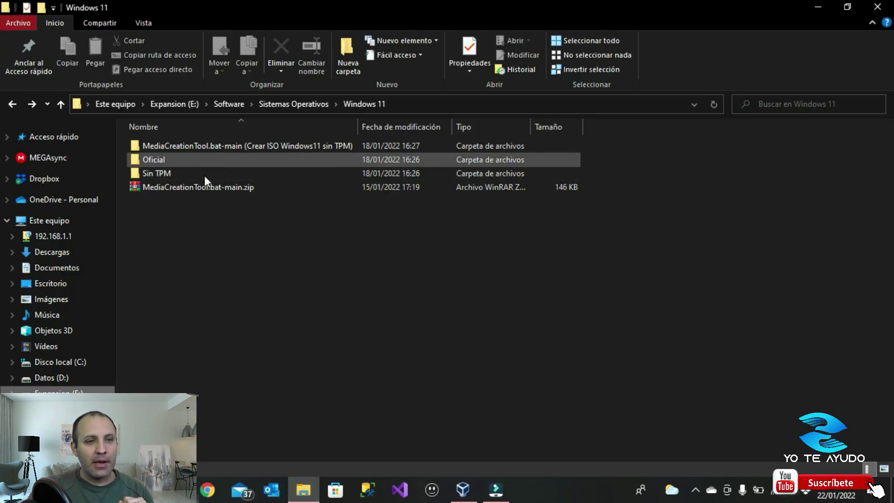
# Open the extracted MediaCreationTool.bat-main folder and launch MediaCreationTool.bat to reach its version chooser
pyautogui.click(200, 192)
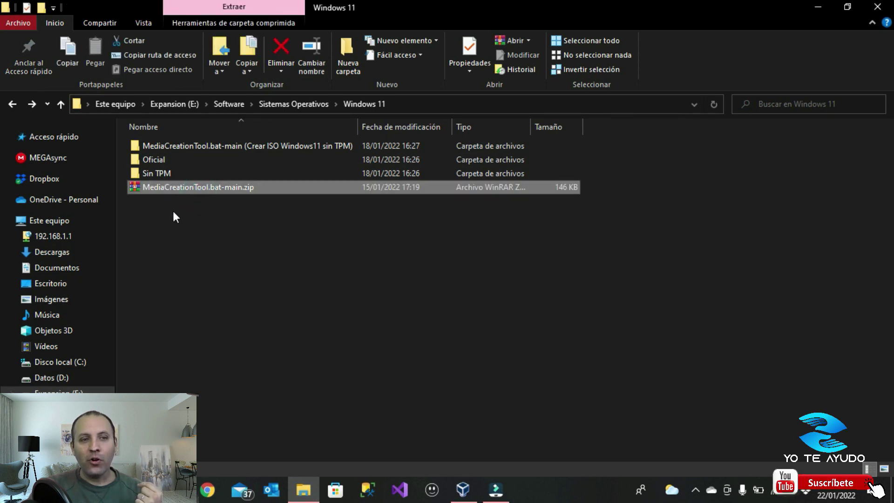
pyautogui.doubleClick(231, 145)
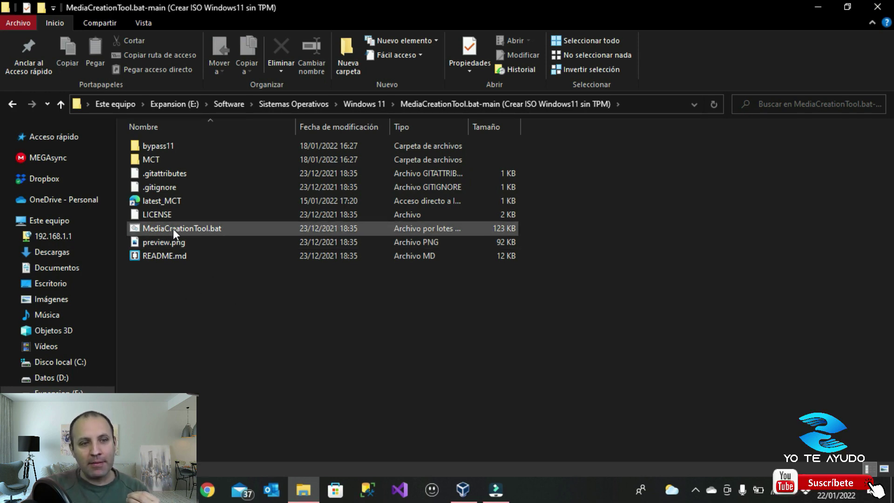
pyautogui.click(160, 227)
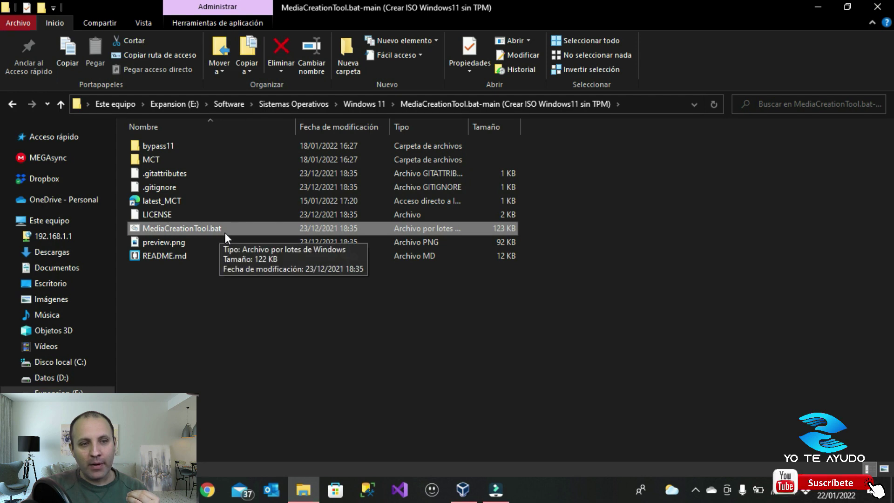
pyautogui.doubleClick(198, 228)
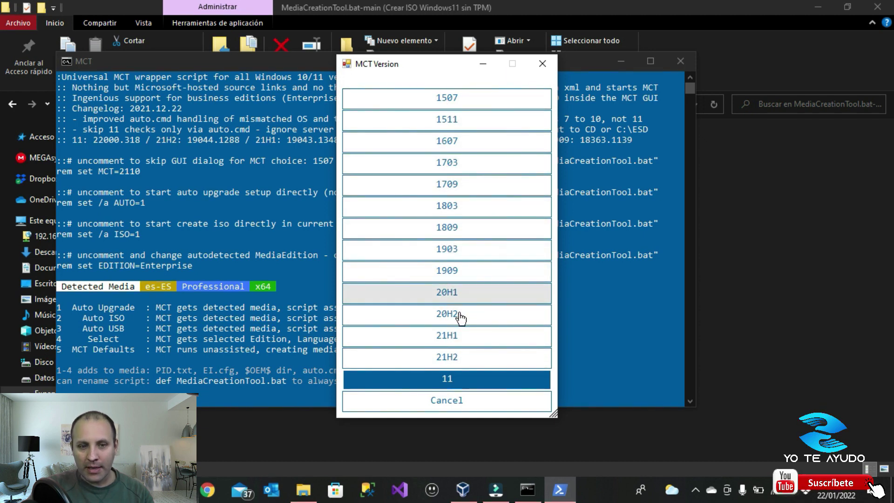
# Pick version 11 and the Auto ISO preset to start the Windows 11 ISO download
pyautogui.click(465, 381)
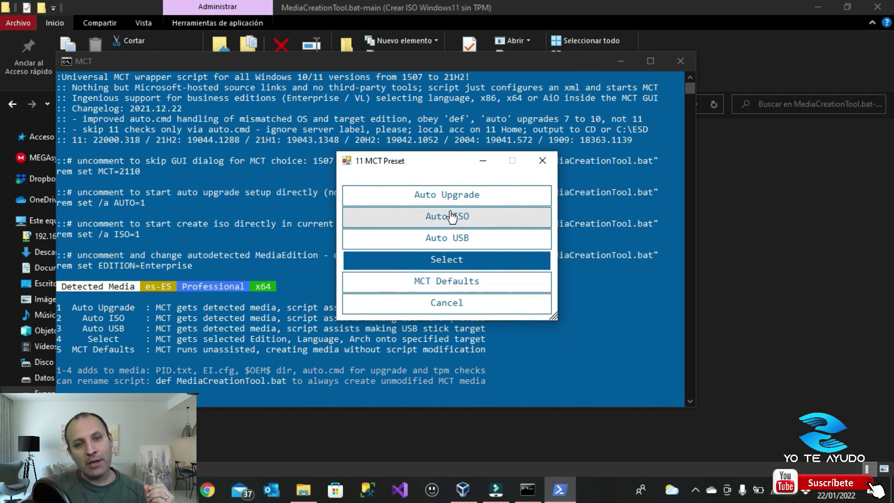
pyautogui.click(451, 216)
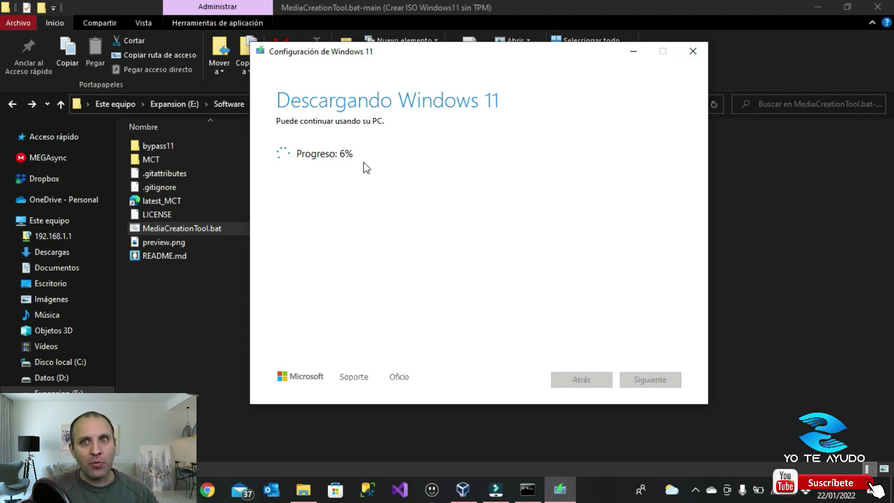
# Quit Windows 11 Setup at 7% with Sí, close the MCT Auto ISO console, and return to File Explorer
pyautogui.click(692, 52)
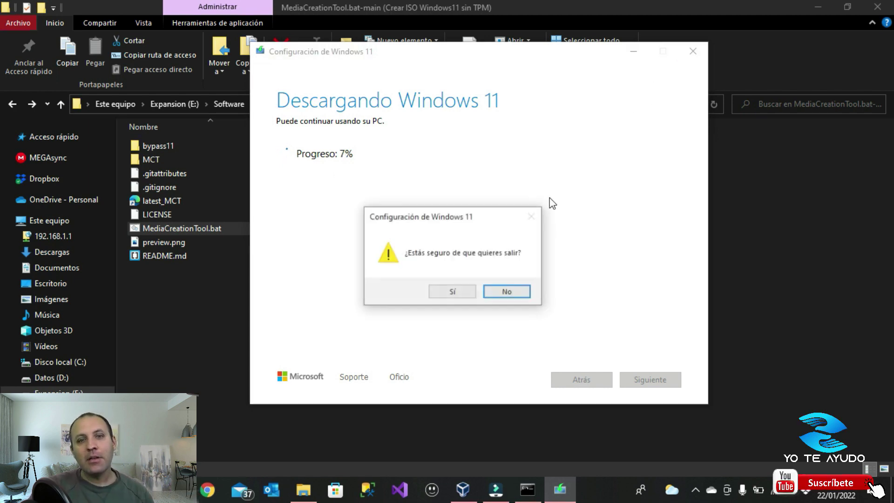
pyautogui.click(455, 289)
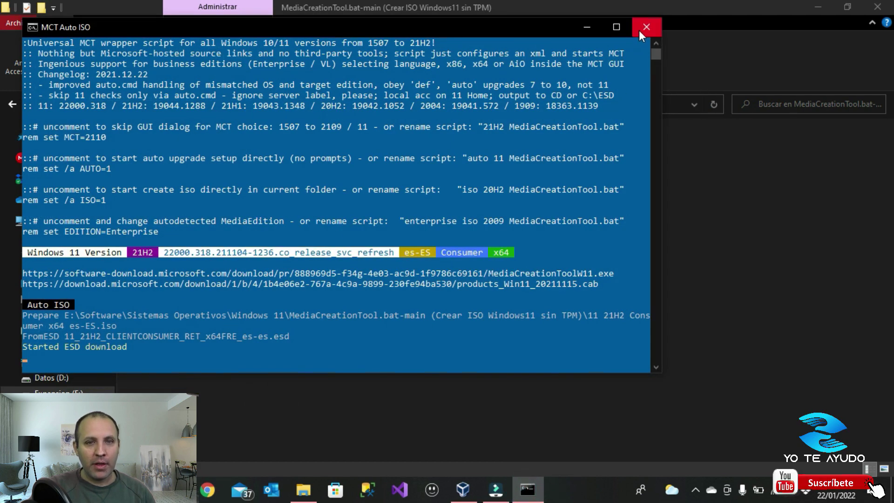
pyautogui.click(642, 28)
pyautogui.click(409, 405)
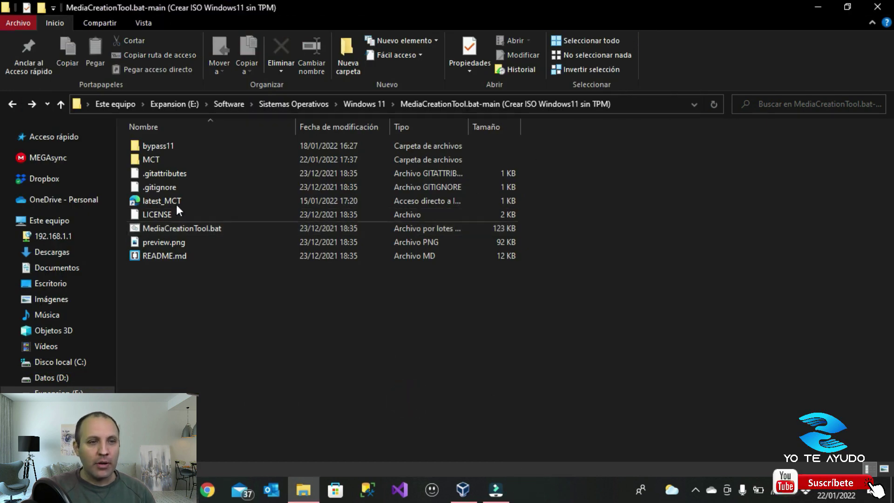
# Find 11 21H2 Consumer x64 es-ES (Sin TPM).iso under Sistemas Operativos > Windows 11 > Sin TPM, then return to VirtualBox
pyautogui.click(370, 104)
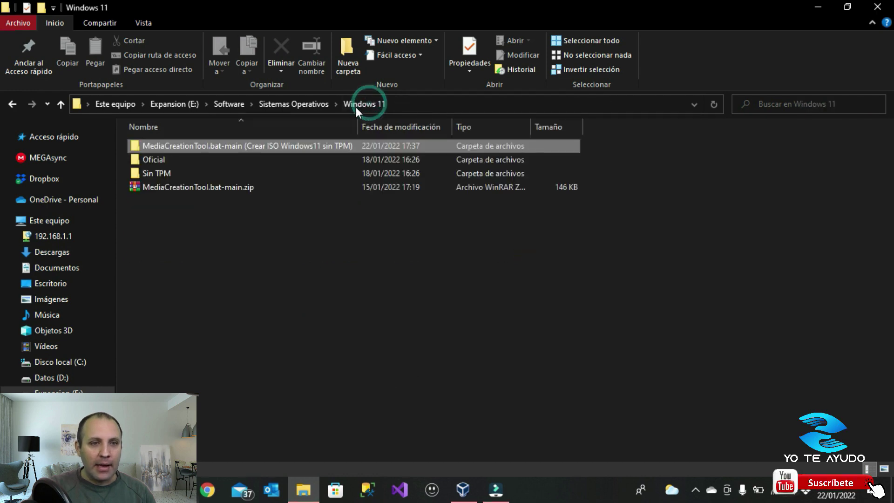
pyautogui.click(311, 105)
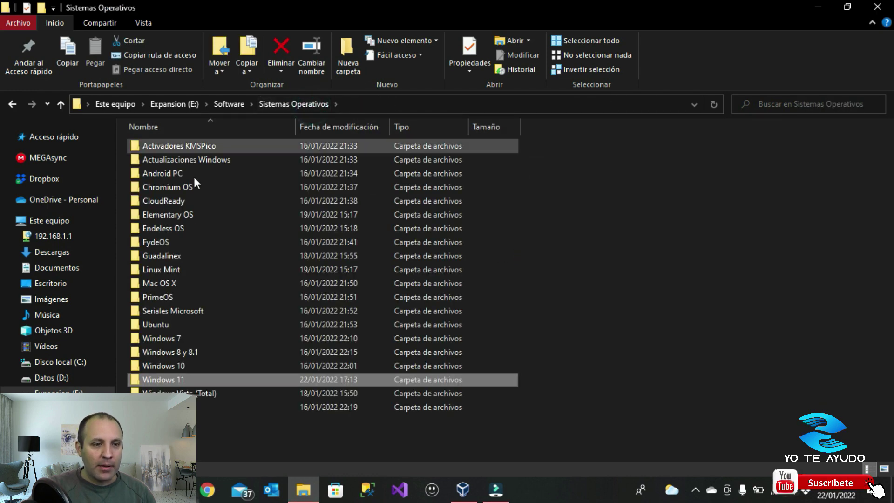
pyautogui.doubleClick(157, 381)
pyautogui.doubleClick(162, 174)
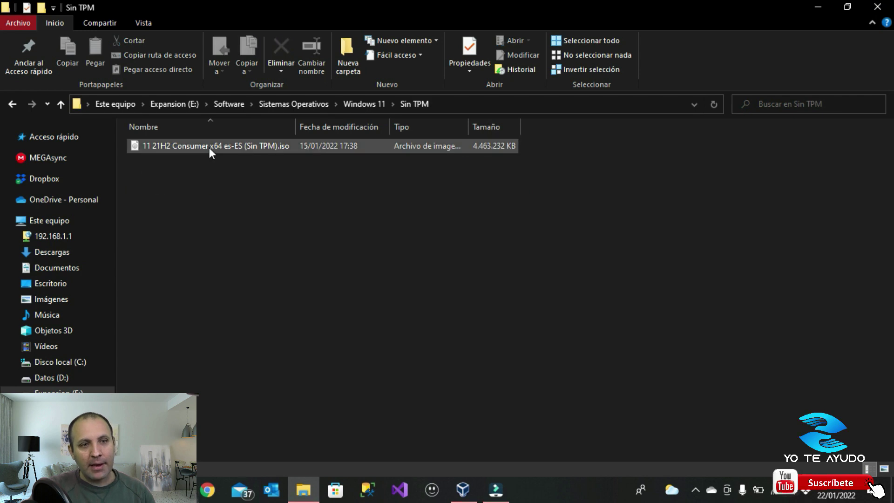
pyautogui.click(209, 147)
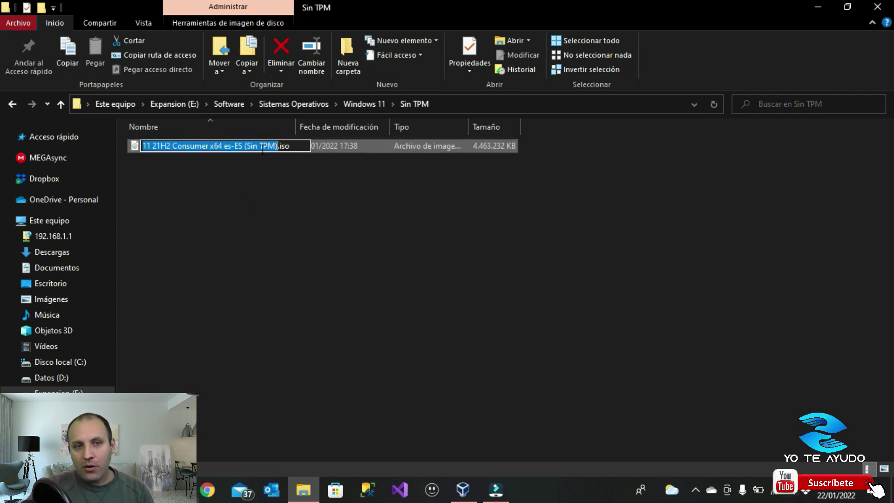
pyautogui.click(269, 175)
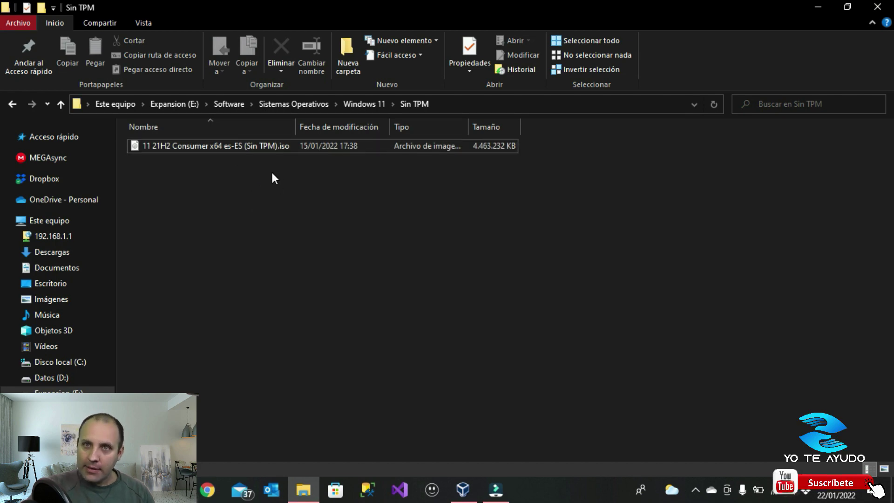
pyautogui.click(463, 489)
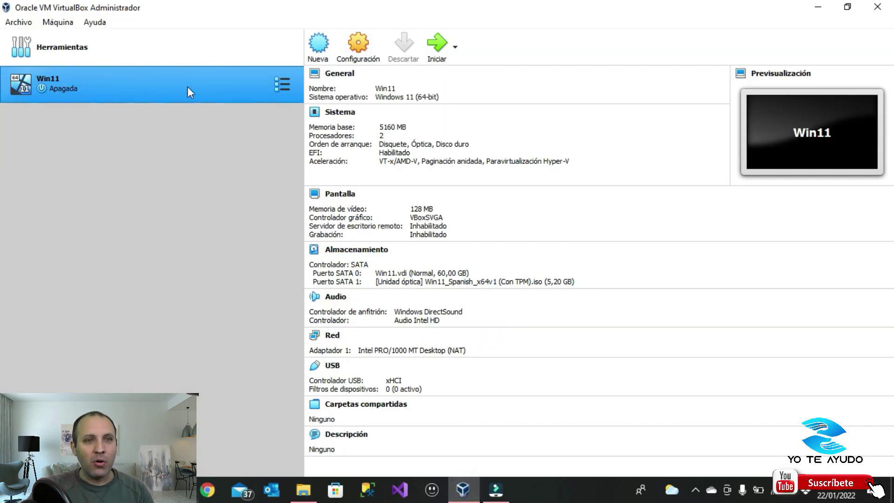
# In Win11 Almacenamiento settings, swap the Win11_Spanish_x64v1 disc for the Sin TPM ISO and save
pyautogui.click(361, 47)
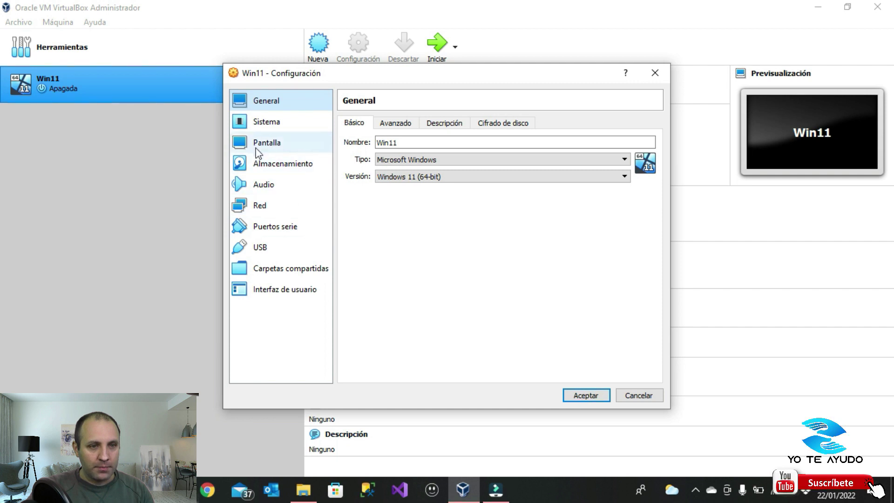
pyautogui.click(259, 163)
pyautogui.click(390, 169)
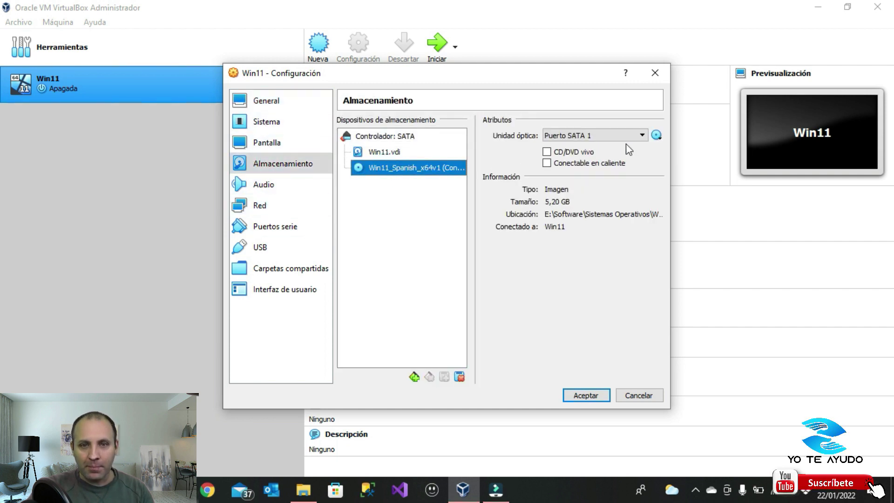
pyautogui.click(657, 135)
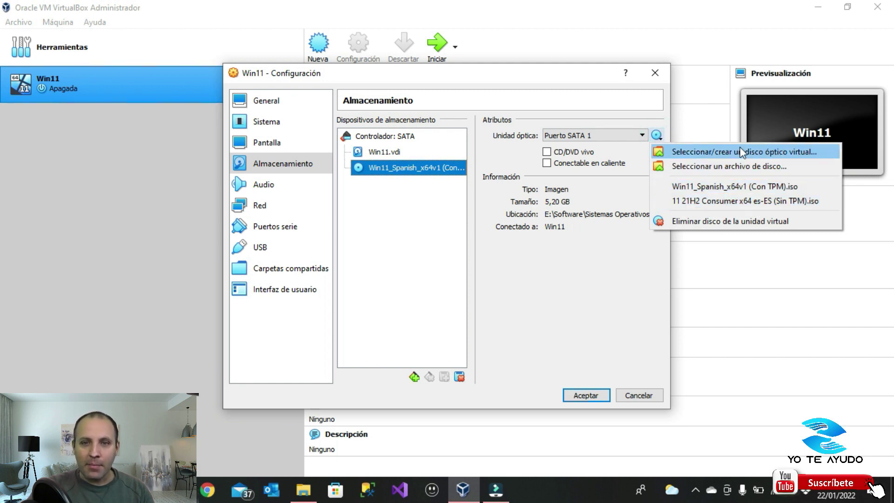
pyautogui.click(695, 167)
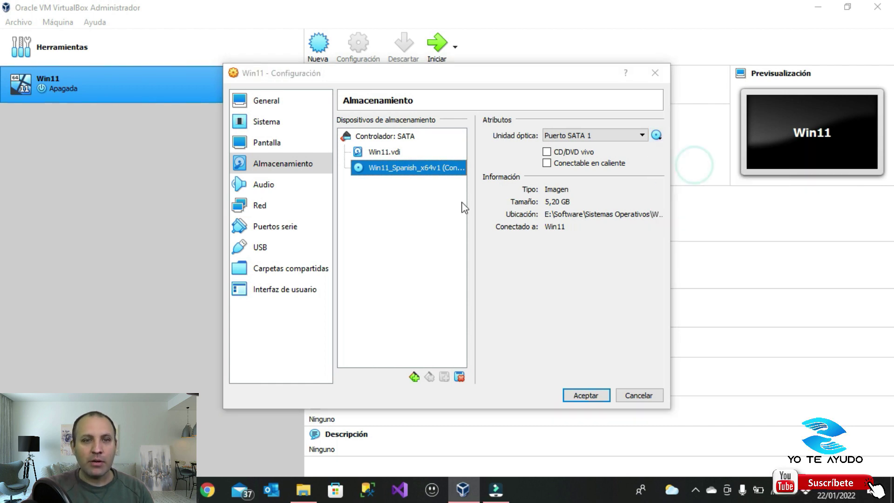
pyautogui.click(345, 117)
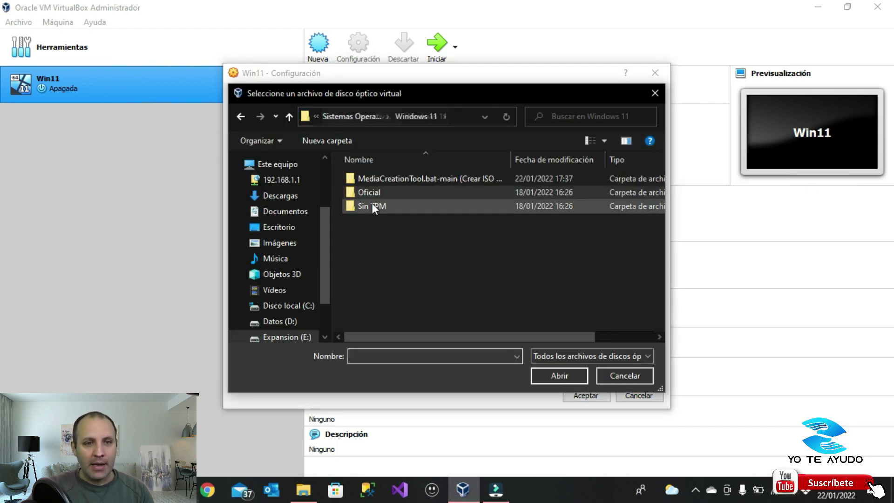
pyautogui.doubleClick(373, 205)
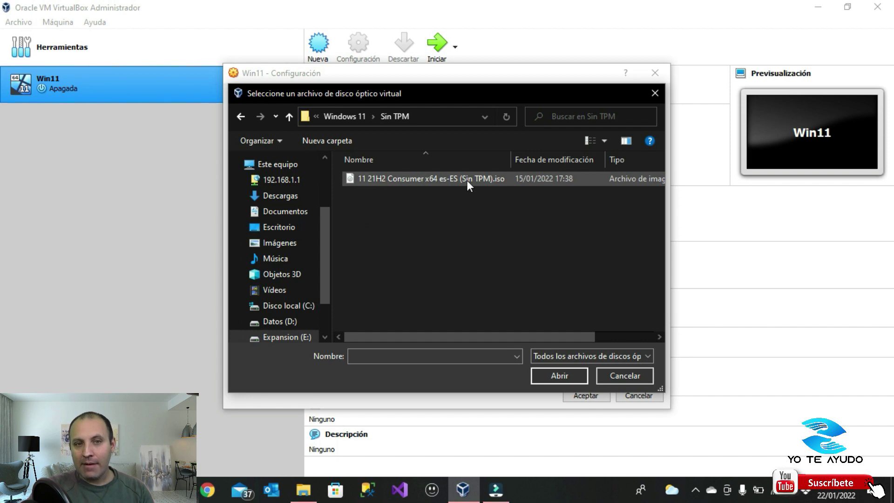
pyautogui.doubleClick(467, 180)
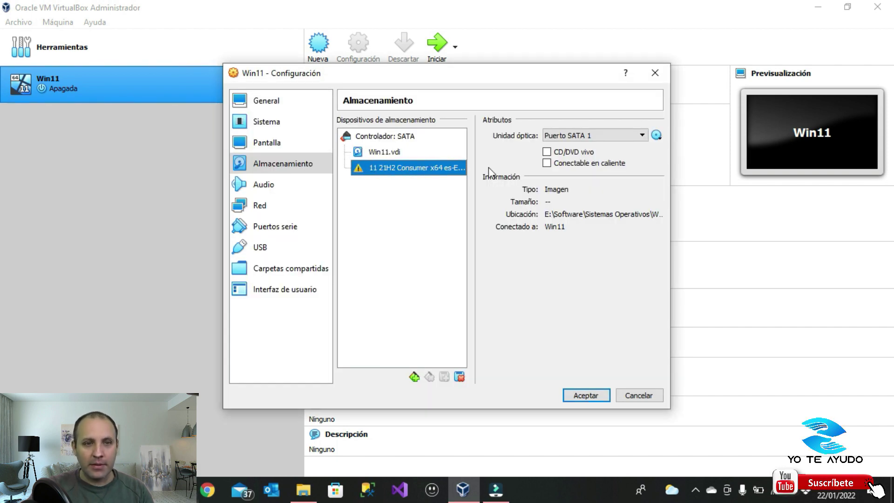
pyautogui.click(575, 393)
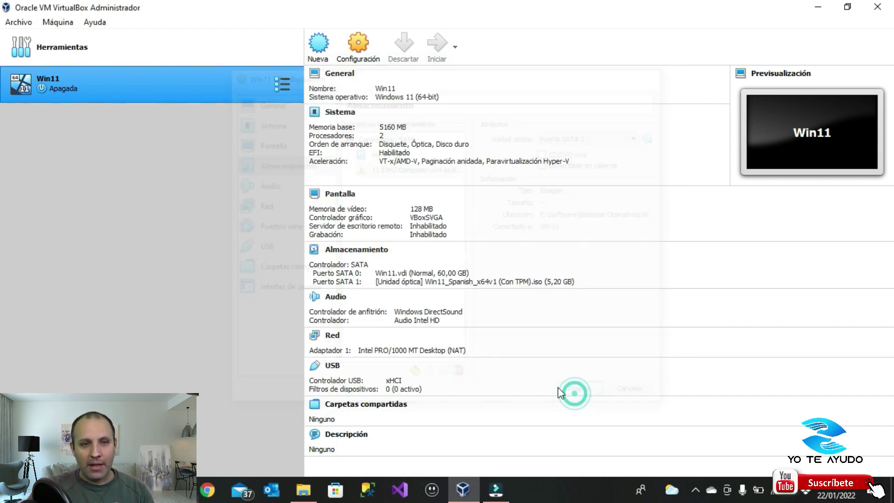
# Start the Win11 VM and dismiss the keyboard capture and mouse integration notices
pyautogui.click(433, 51)
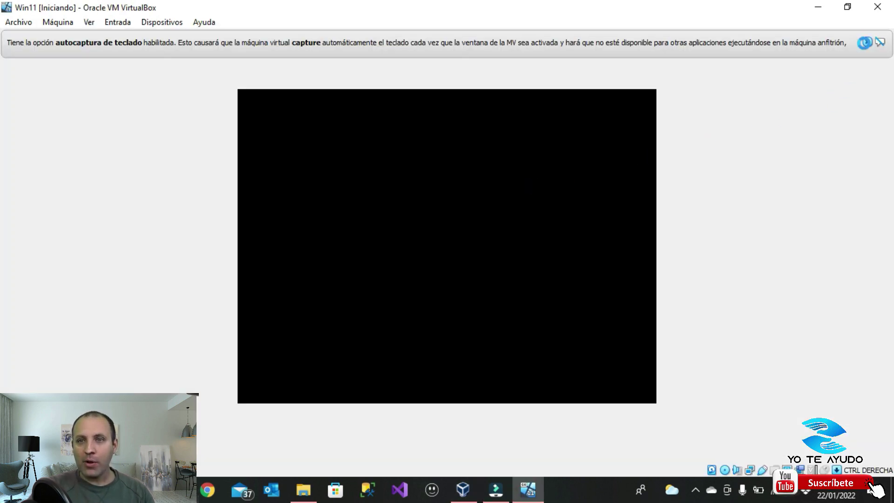
pyautogui.click(867, 42)
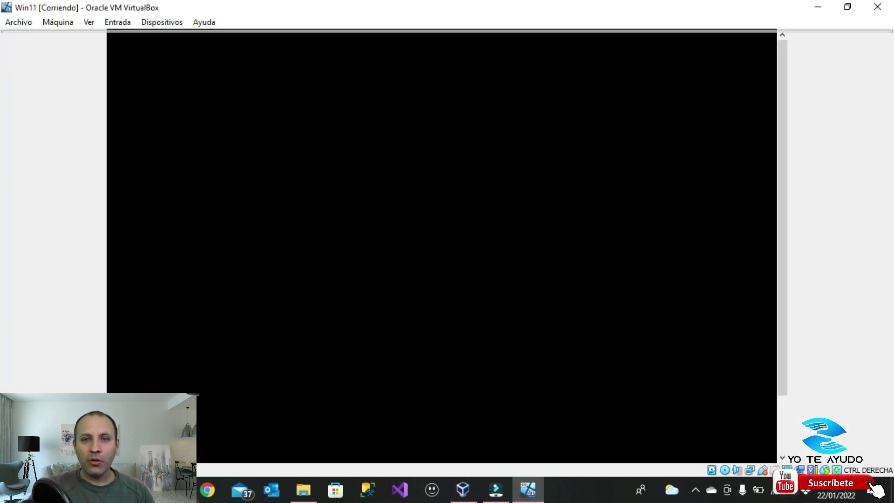
pyautogui.click(867, 42)
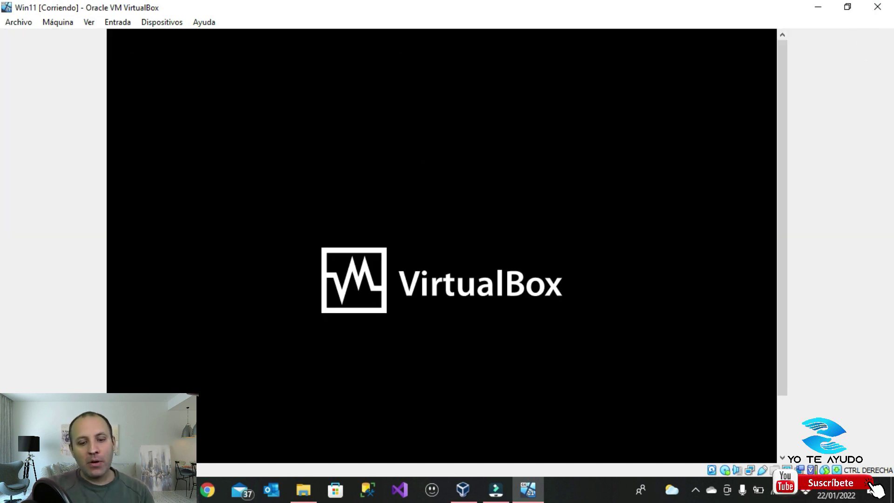
# Switch the VM to full screen with Host+F and close the mouse-integration banner
pyautogui.hotkey('ctrl', 'f')
pyautogui.press('Return')
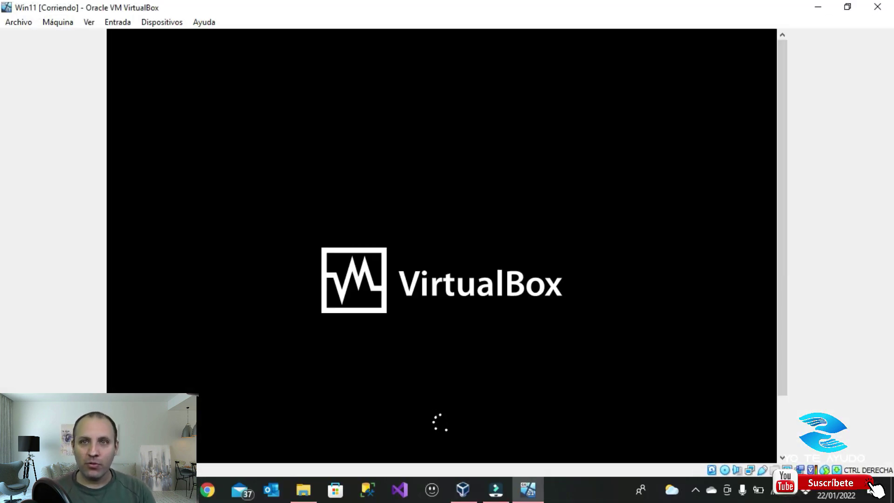
pyautogui.hotkey('ctrl', 'f')
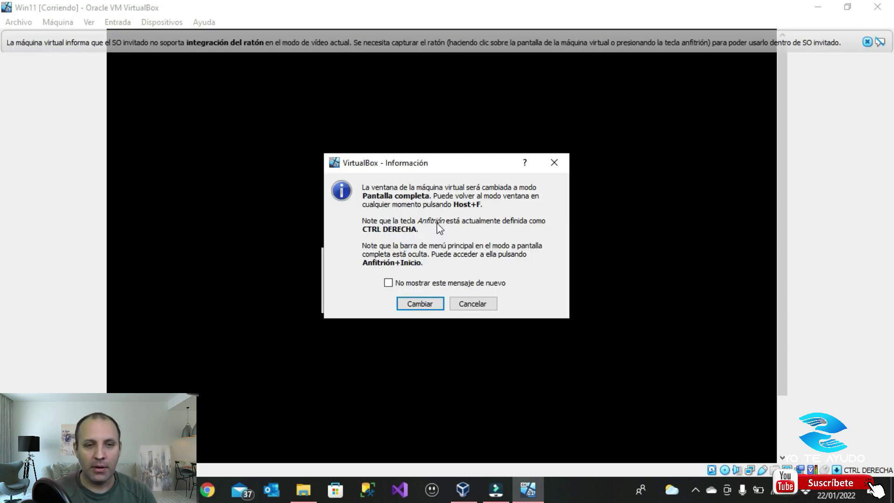
pyautogui.press('Return')
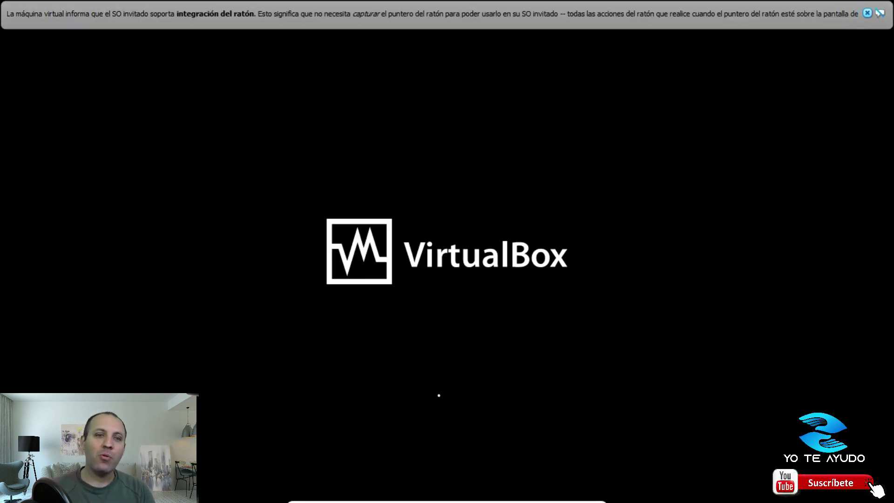
pyautogui.click(867, 14)
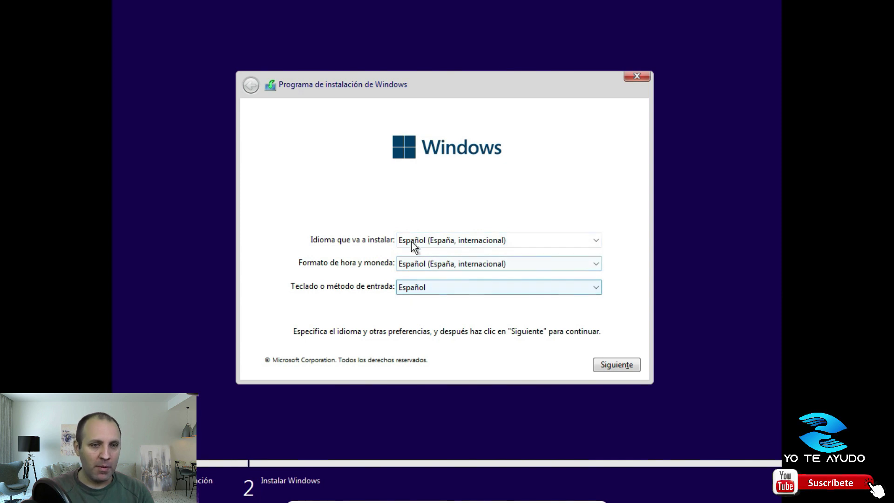
# Choose Windows 11 Pro, accept the license terms, and install onto the 60 GB unallocated disk
pyautogui.click(614, 364)
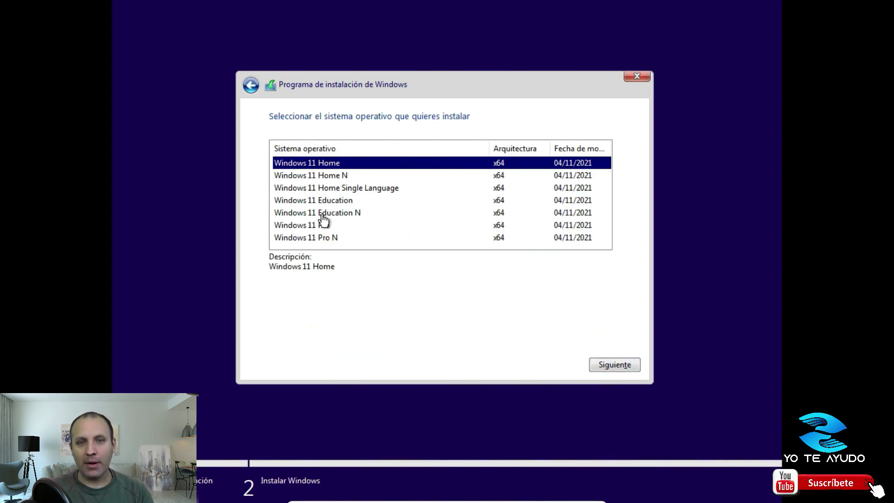
pyautogui.click(322, 225)
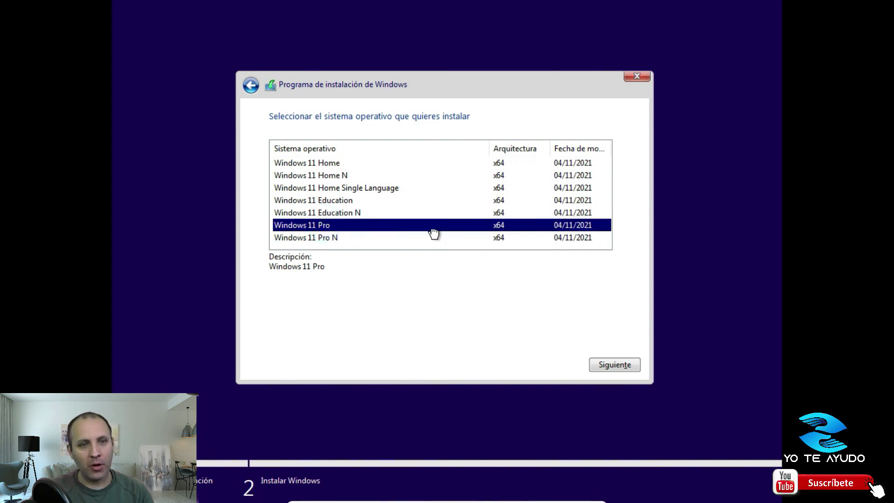
pyautogui.click(612, 362)
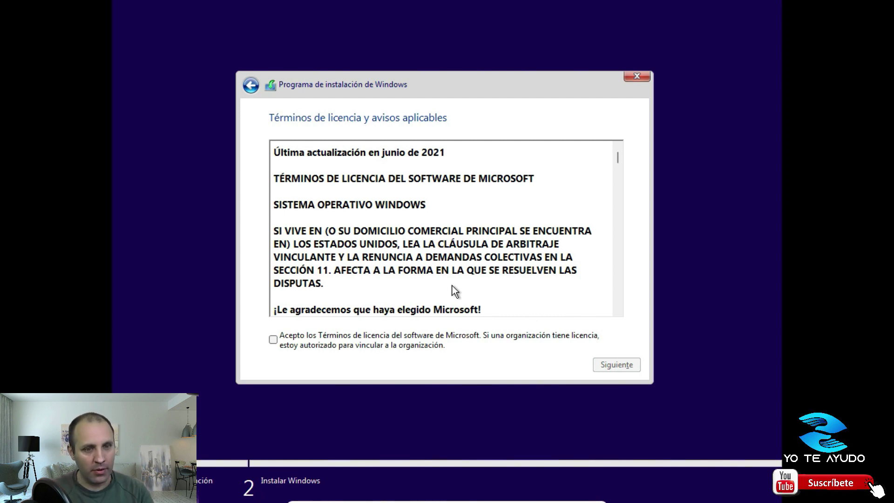
pyautogui.click(273, 339)
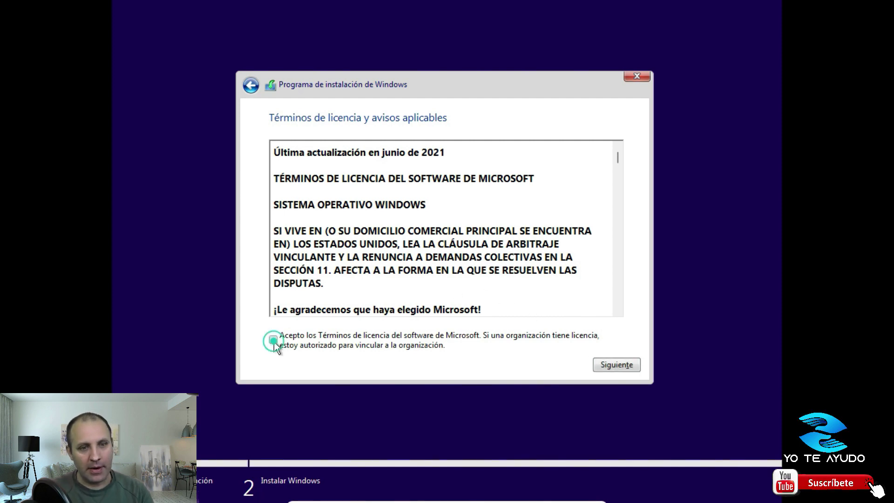
pyautogui.click(613, 367)
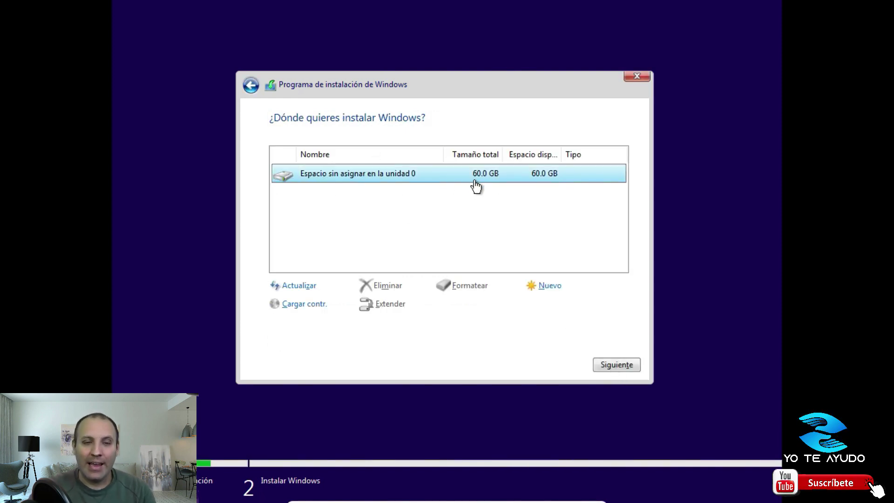
pyautogui.click(613, 364)
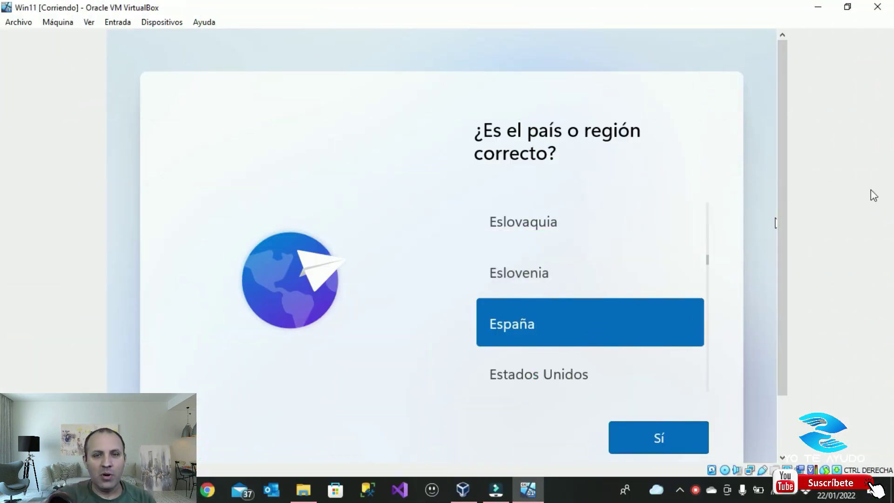
# Go full screen, confirm España region and Español keyboard, and skip the second keyboard layout
pyautogui.hotkey('ctrl', 'f')
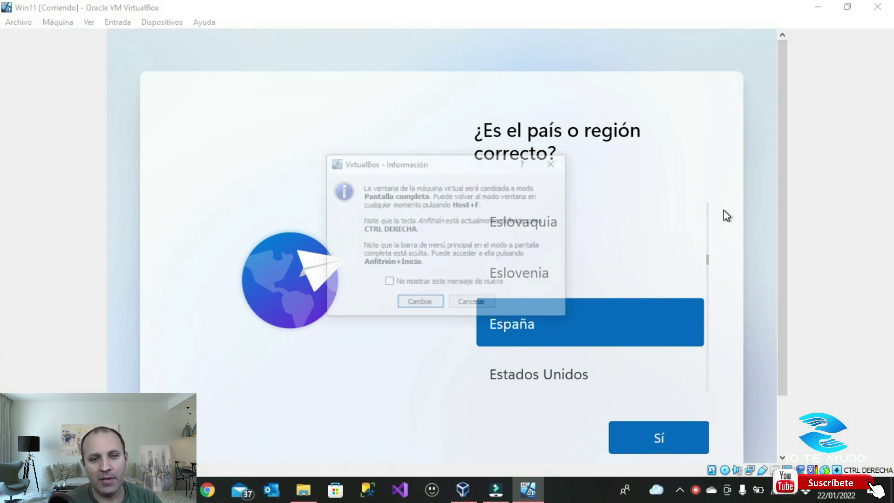
pyautogui.press('Return')
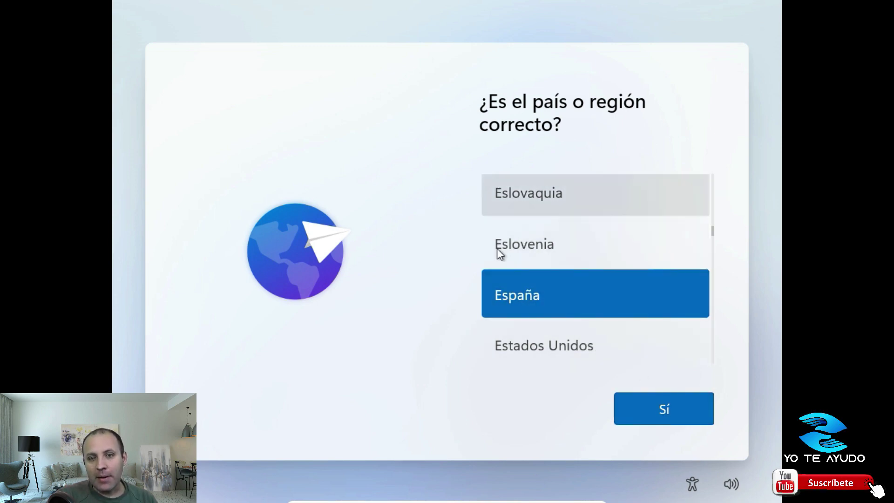
pyautogui.click(651, 407)
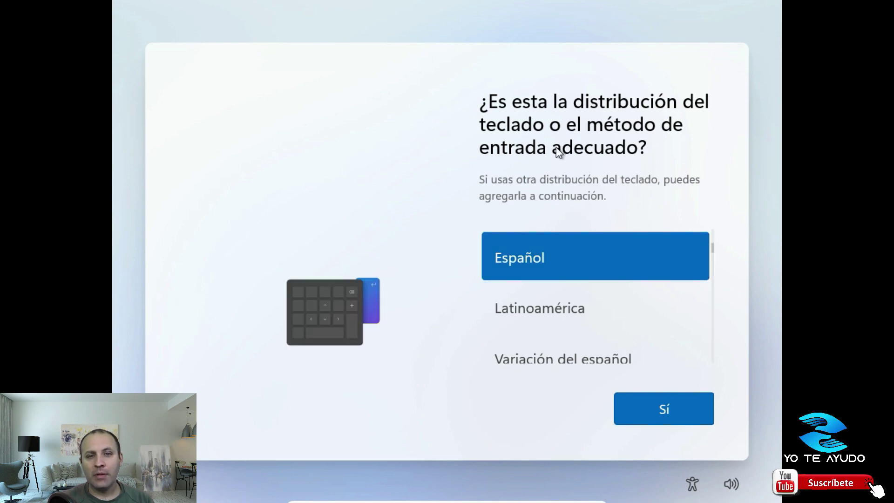
pyautogui.click(669, 414)
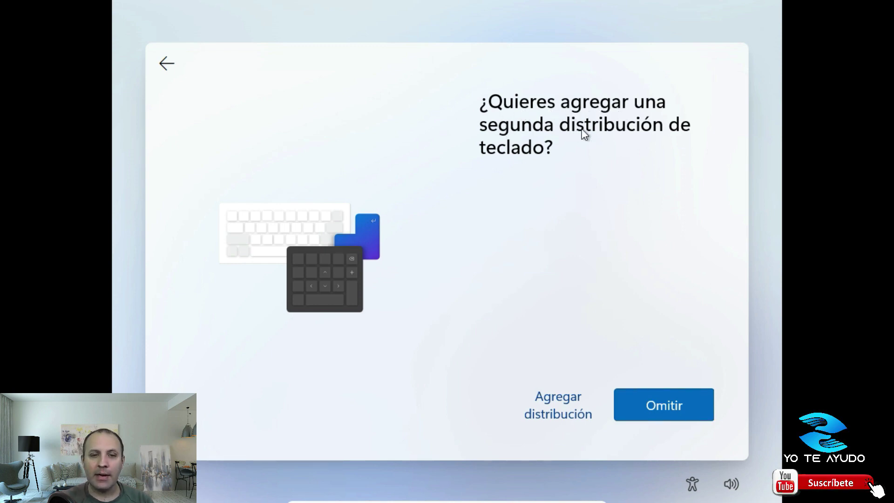
pyautogui.click(680, 403)
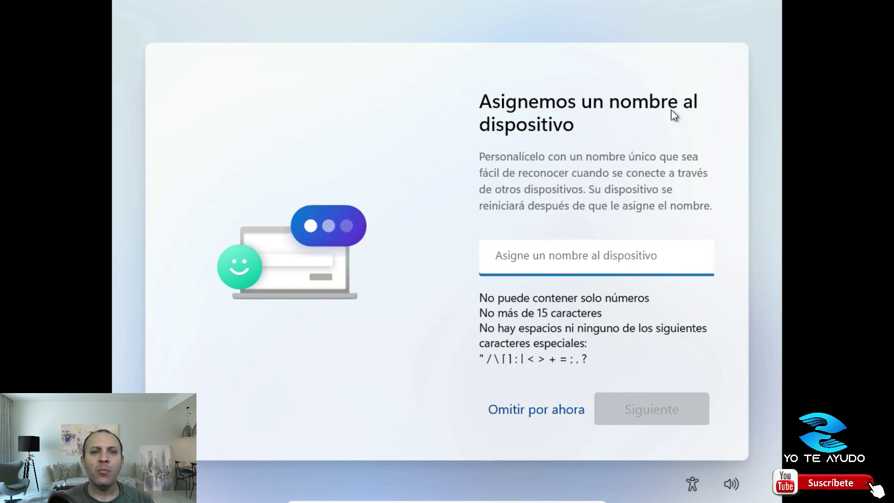
# Skip naming the device with Omitir por ahora
pyautogui.click(575, 259)
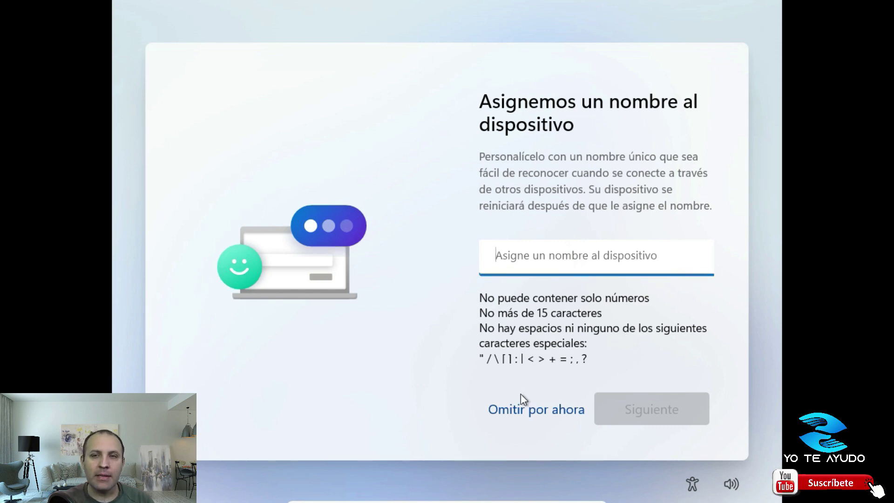
pyautogui.click(527, 408)
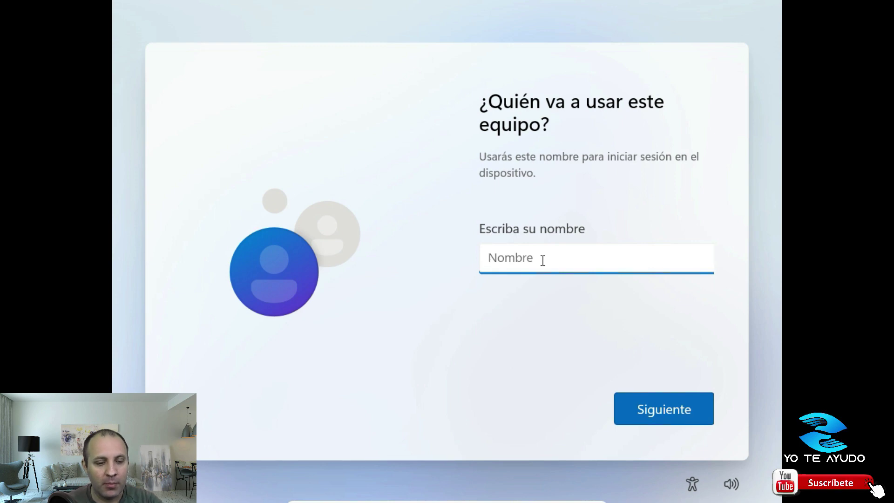
# Enter the local account's user name, correcting a typo, and continue
pyautogui.write('YoTeA')
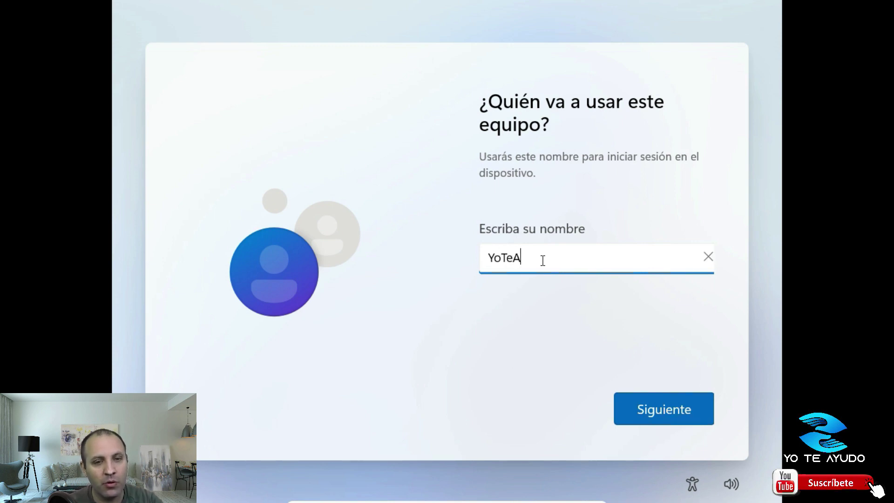
pyautogui.write('udo')
pyautogui.press('BackSpace')
pyautogui.press('BackSpace')
pyautogui.press('BackSpace')
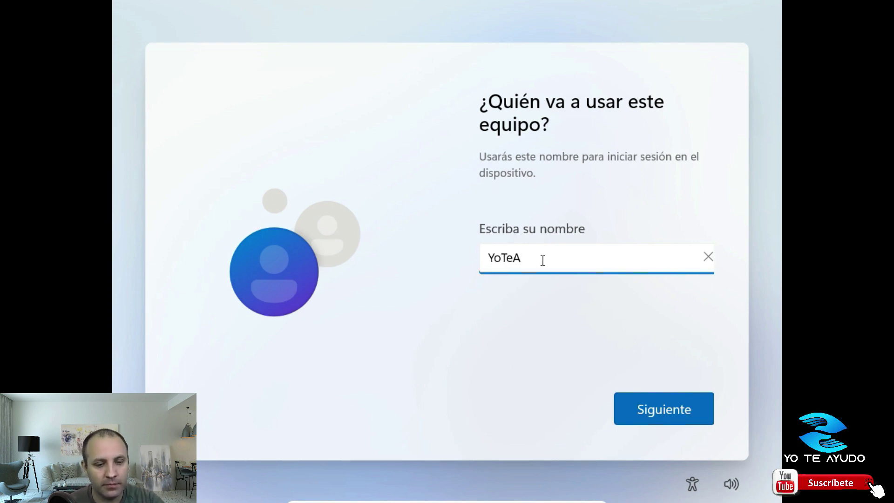
pyautogui.write('yudo')
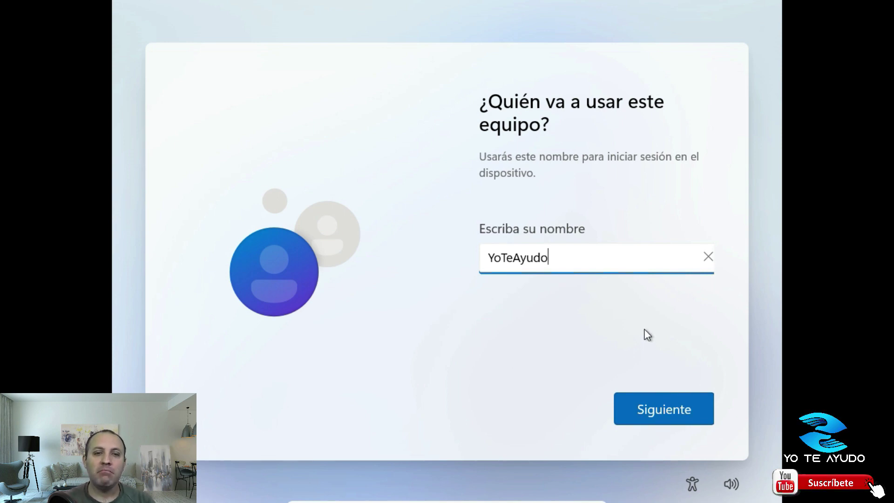
pyautogui.click(645, 404)
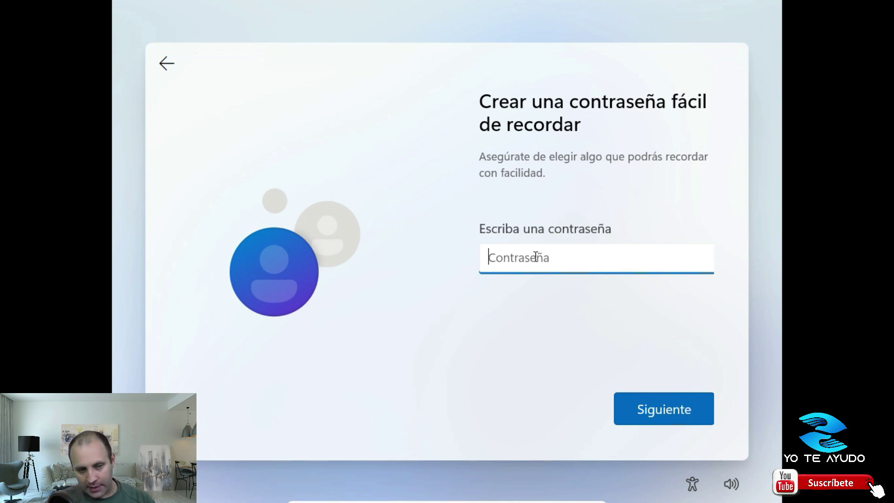
# Type the account password and retype it in Confirmar la contraseña
pyautogui.write('12345')
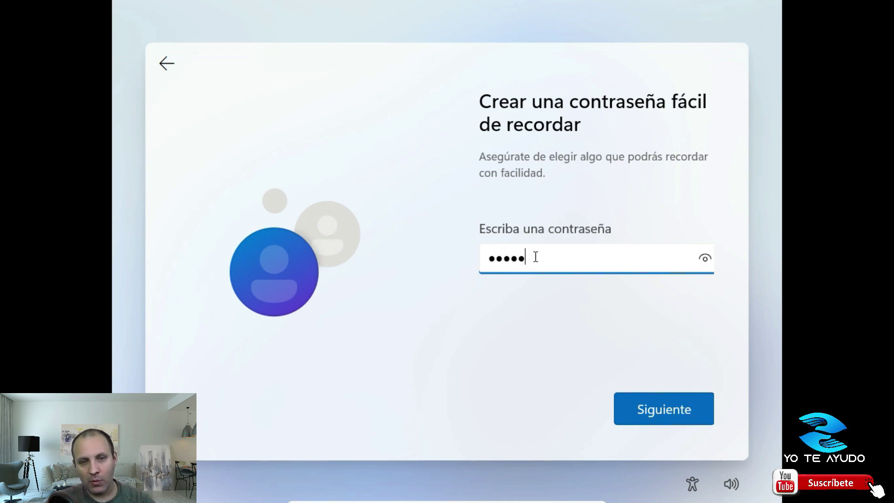
pyautogui.click(661, 403)
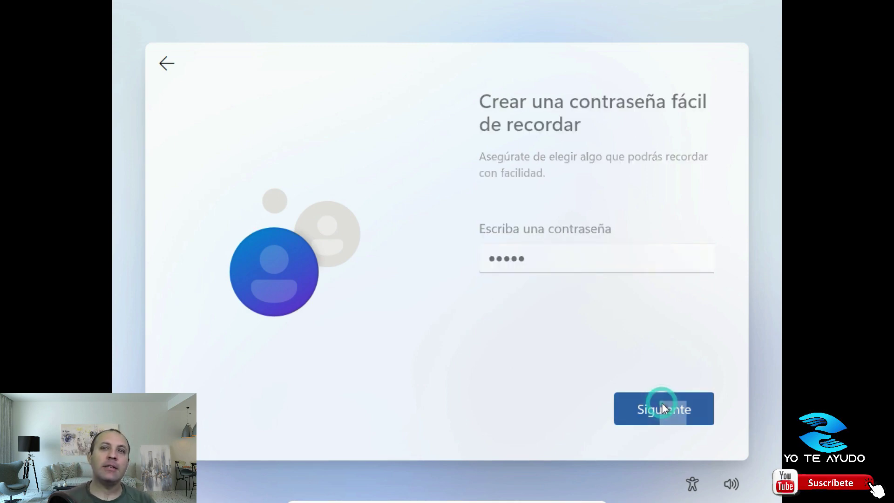
pyautogui.write('12345')
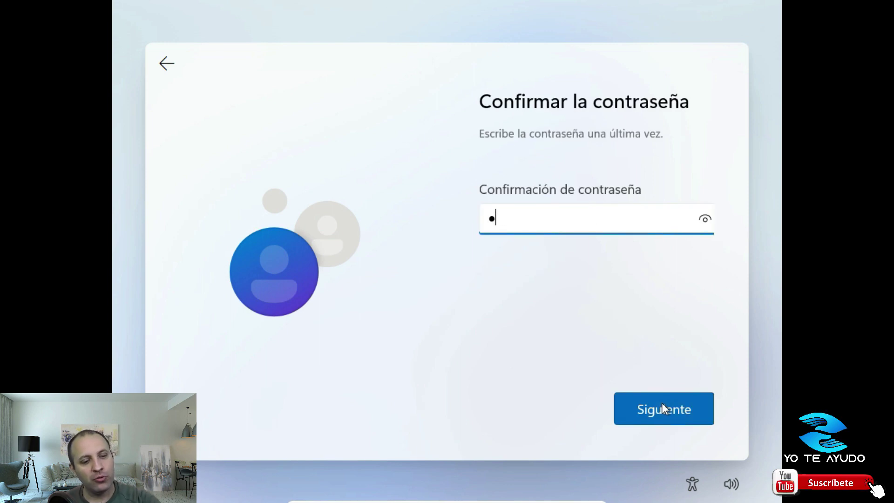
pyautogui.click(691, 421)
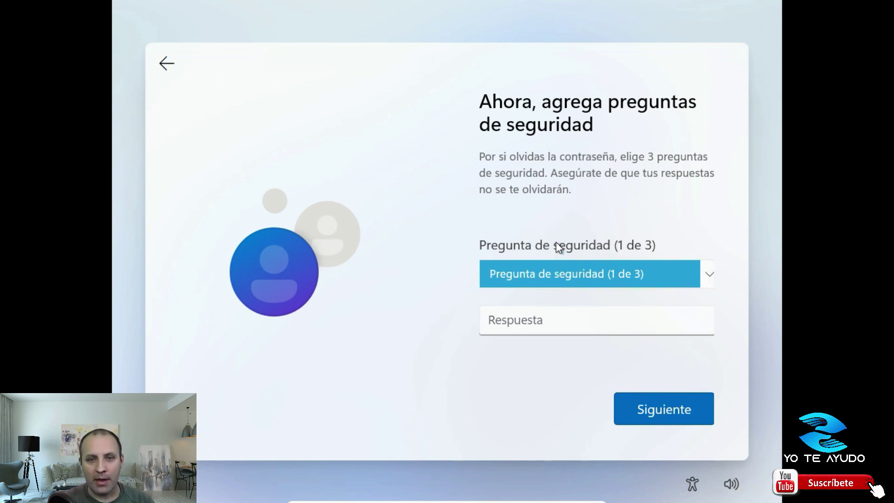
# Choose the first-pet question as security question one and enter its answer
pyautogui.click(543, 274)
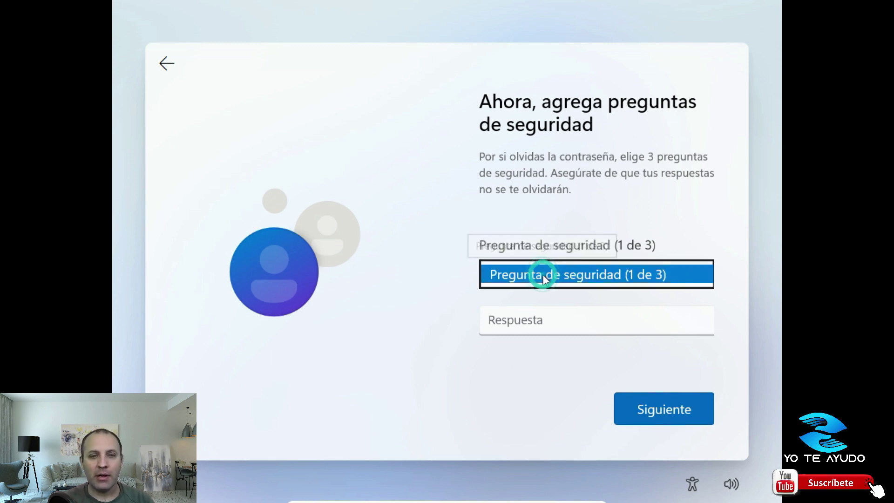
pyautogui.click(552, 292)
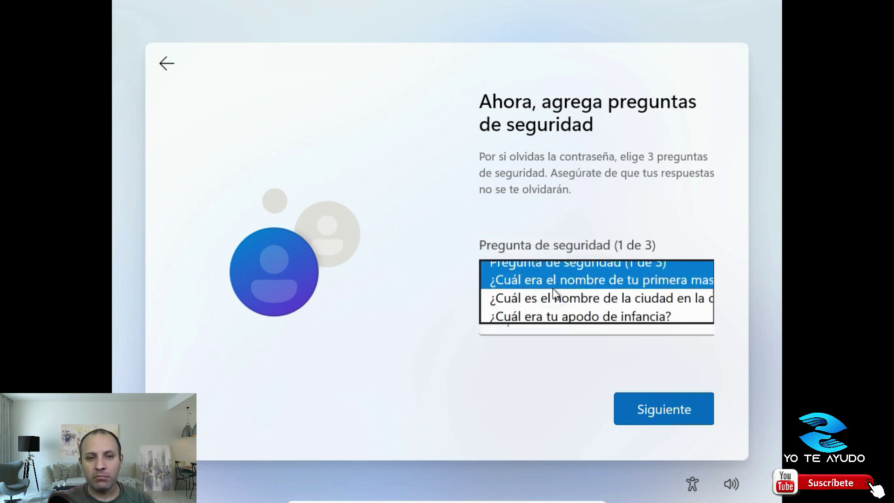
pyautogui.click(518, 314)
pyautogui.write('a')
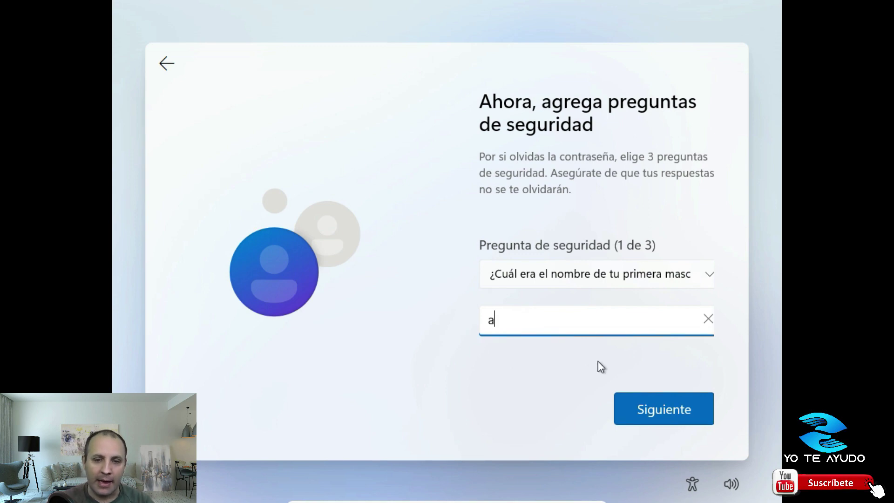
pyautogui.click(652, 398)
# Choose the city question as security question two and enter its answer
pyautogui.click(549, 281)
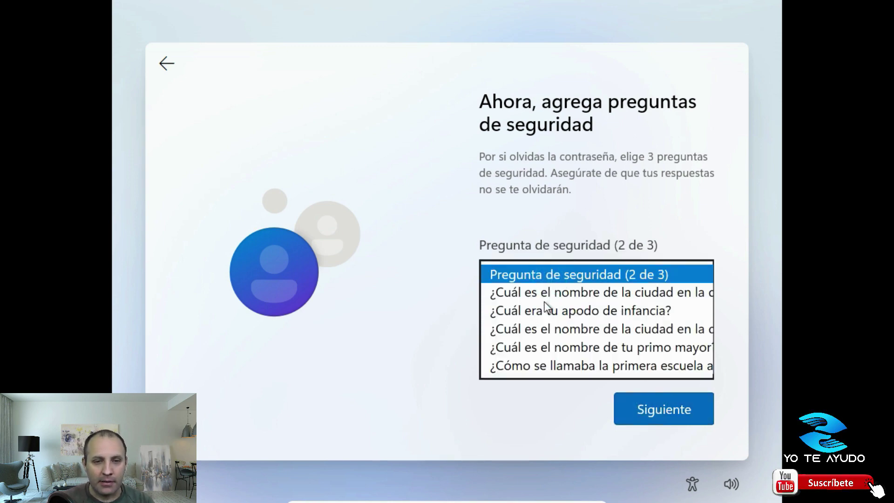
pyautogui.click(545, 294)
pyautogui.click(523, 317)
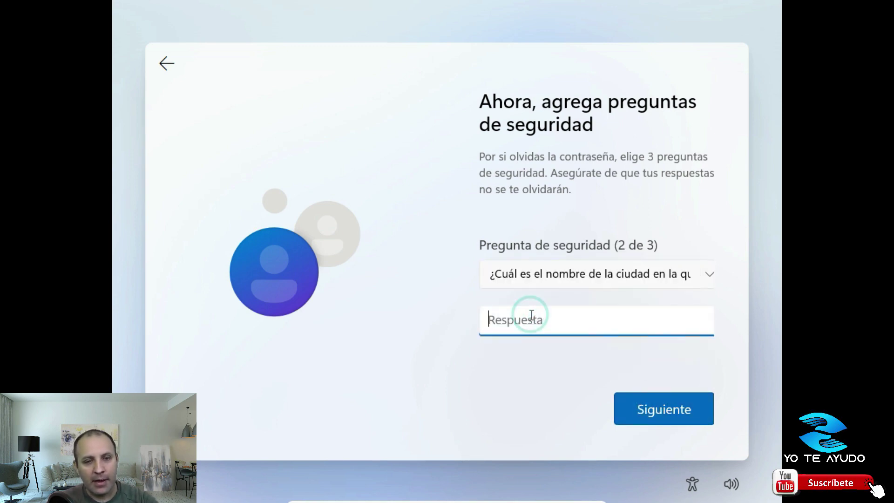
pyautogui.write('b')
pyautogui.click(666, 411)
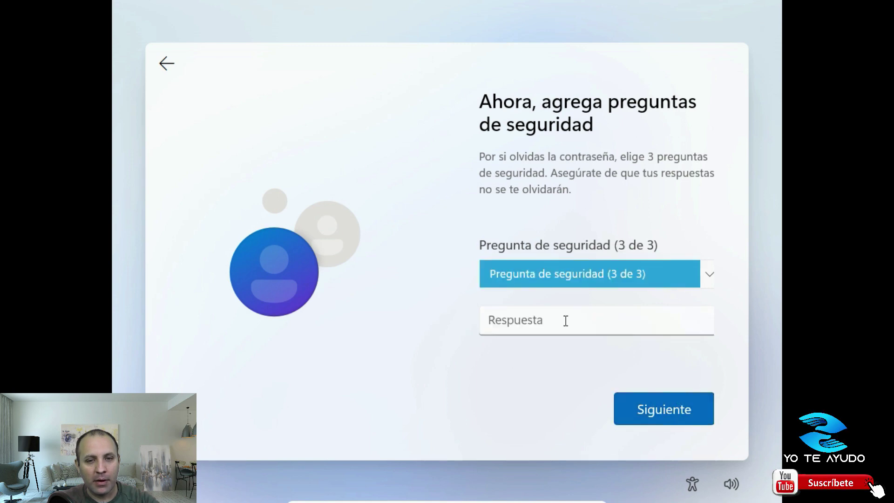
# Choose '¿Cuál era tu apodo de infancia?' as question three, answer it, and submit
pyautogui.click(551, 283)
pyautogui.click(543, 296)
pyautogui.click(522, 320)
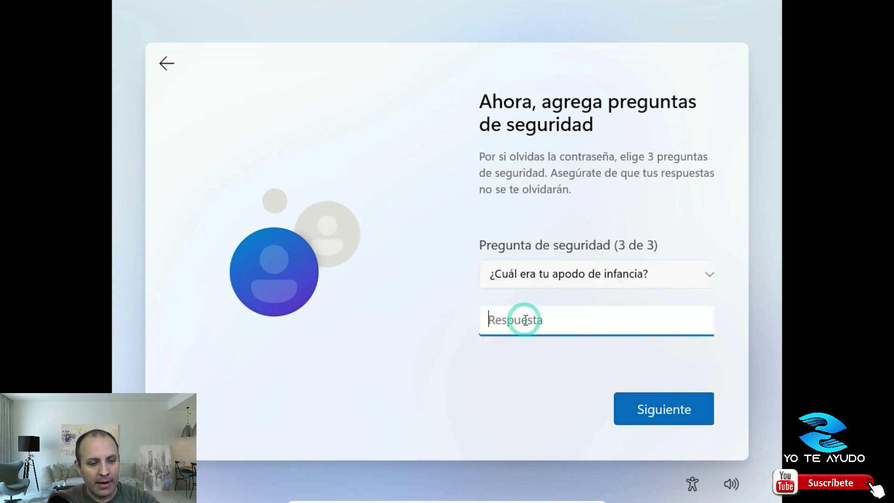
pyautogui.write('c')
pyautogui.click(669, 404)
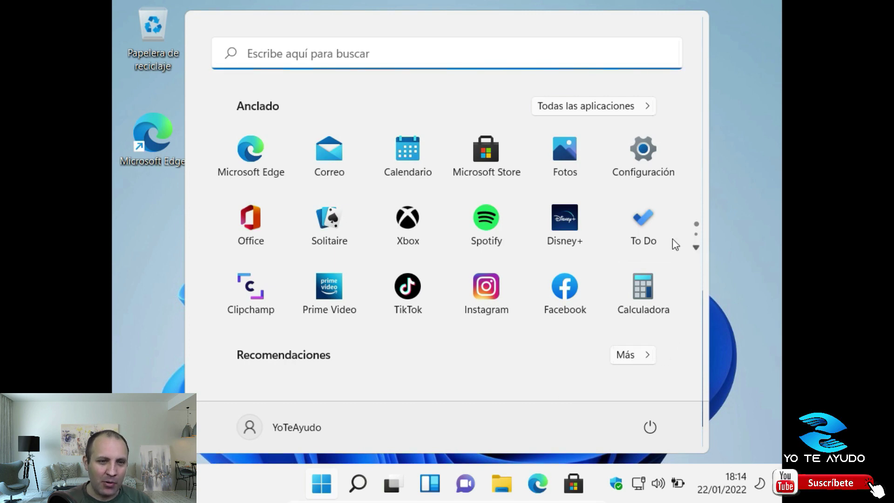
# Browse the Start menu's pinned apps, flipping between the first and second pages
pyautogui.scroll(-1, 493, 251)
pyautogui.scroll(1, 490, 254)
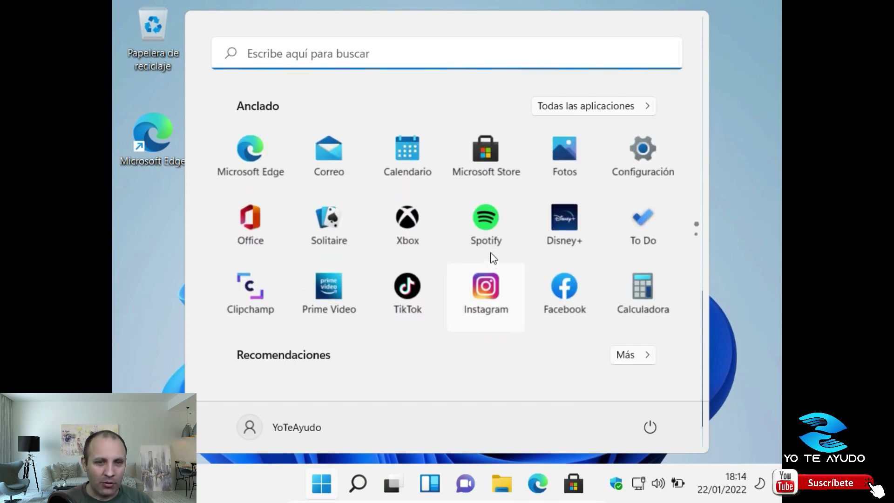
pyautogui.scroll(-1, 493, 257)
pyautogui.scroll(1, 492, 257)
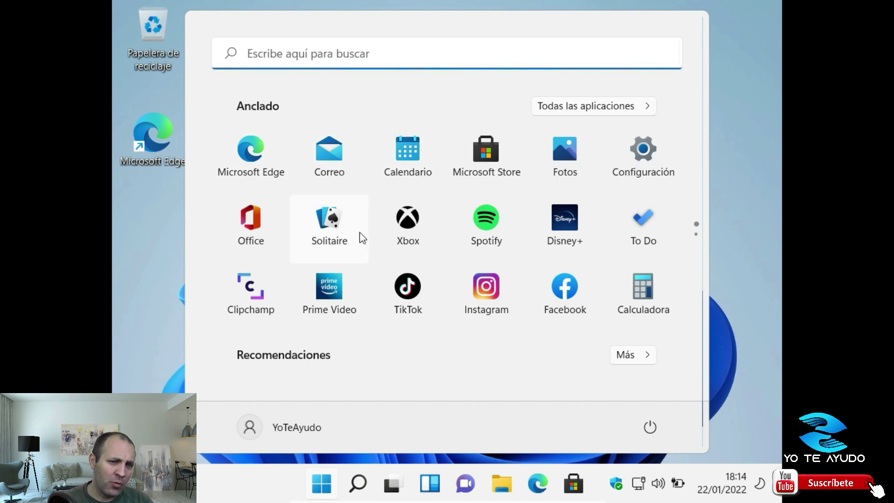
pyautogui.scroll(-1, 489, 259)
pyautogui.scroll(1, 488, 257)
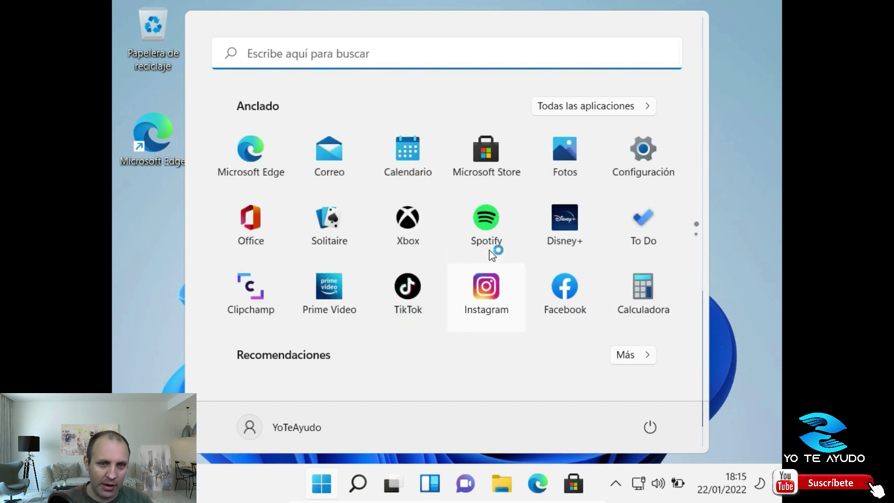
pyautogui.scroll(-1, 487, 257)
pyautogui.scroll(1, 488, 250)
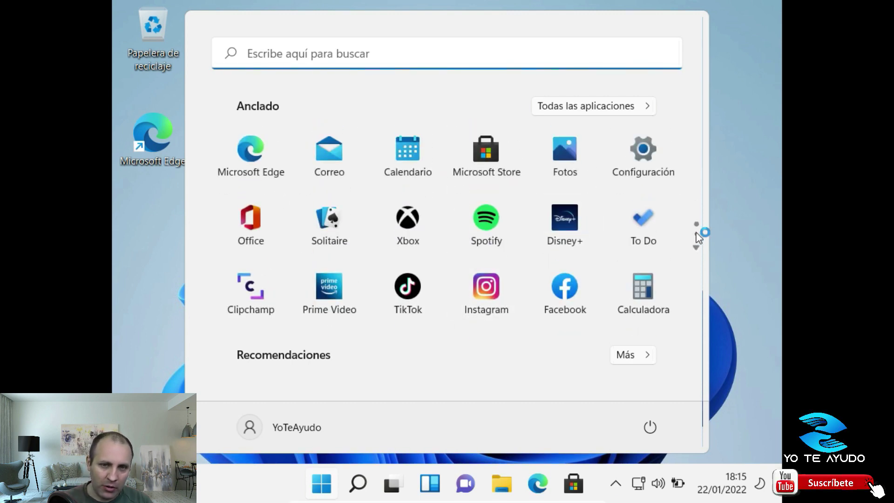
pyautogui.click(696, 246)
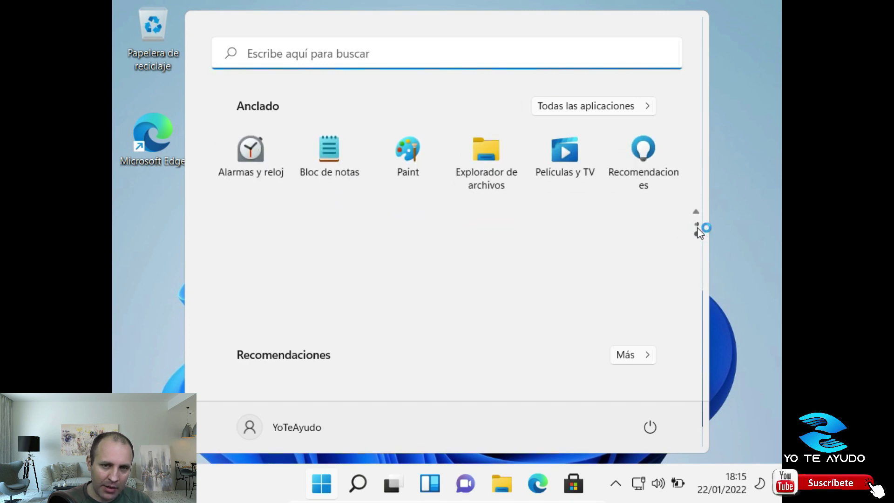
pyautogui.click(697, 229)
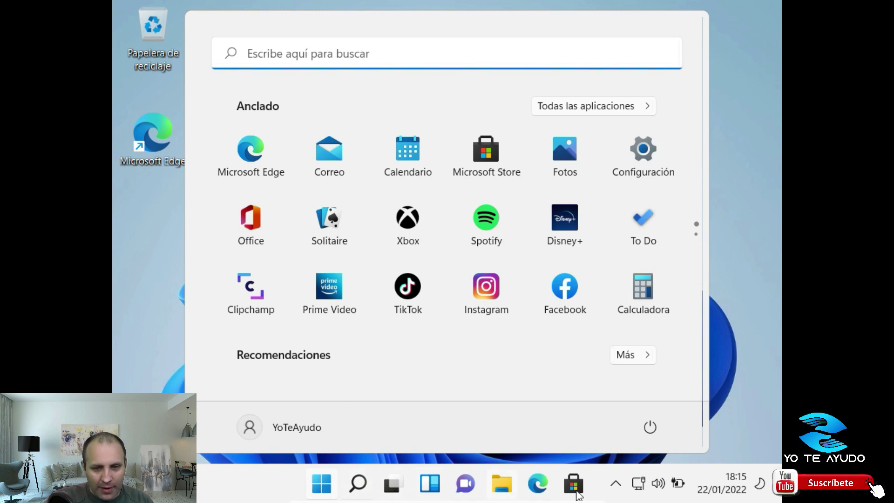
# Close the Start menu, reopen it with the Windows key to look again, then dismiss it with Escape
pyautogui.click(320, 485)
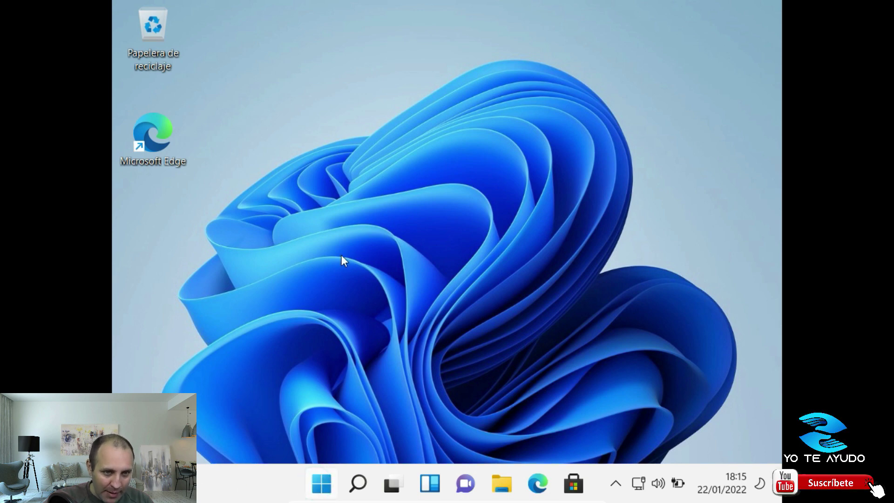
pyautogui.press('super')
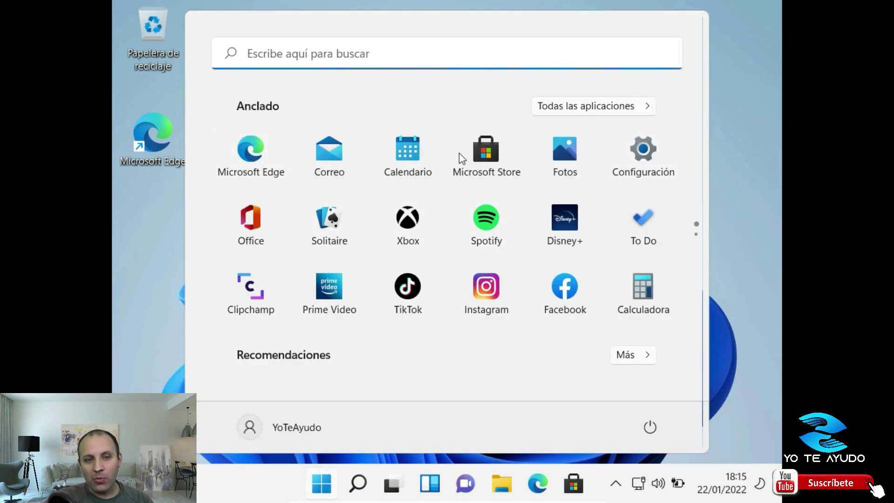
pyautogui.scroll(-1, 350, 226)
pyautogui.scroll(1, 350, 222)
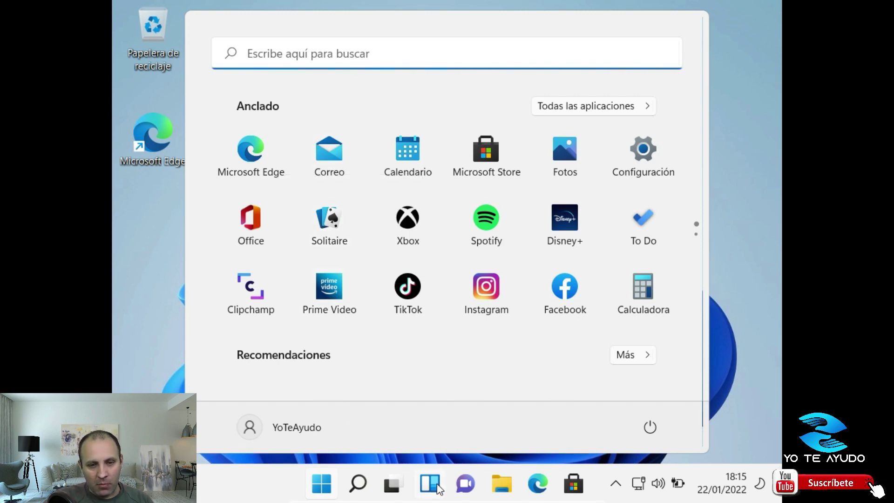
pyautogui.press('Escape')
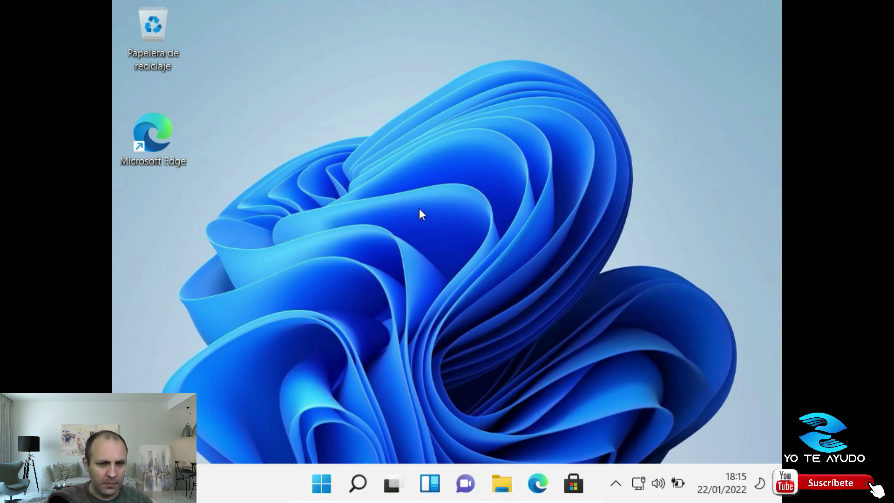
# Open File Explorer with Win+E and close it, dismiss the desktop context menu, then open Start
pyautogui.press('super+e')
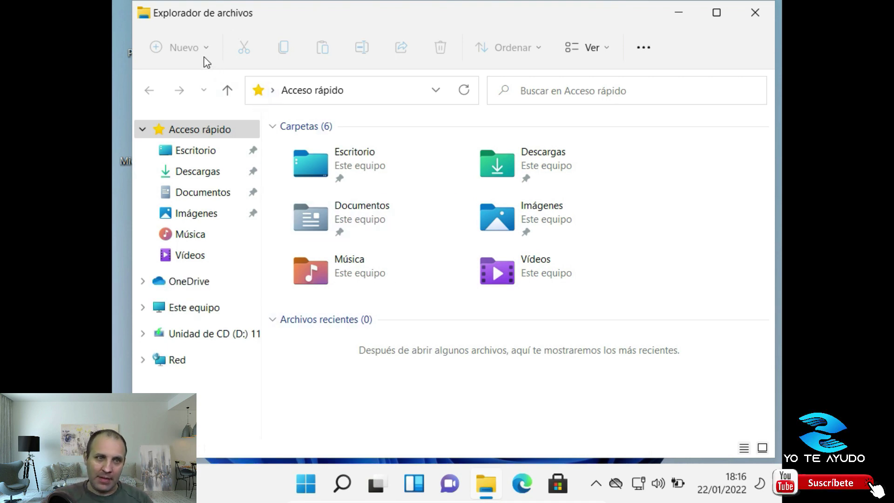
pyautogui.click(755, 9)
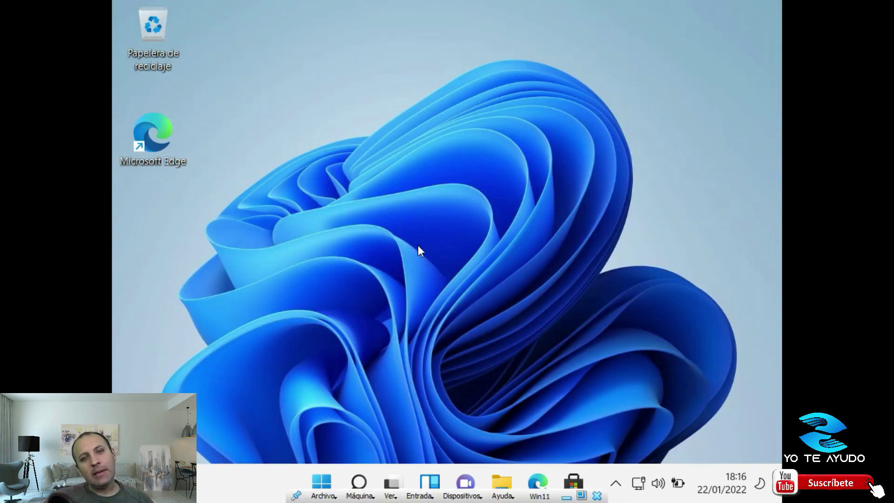
pyautogui.hotkey('shift', 'F10')
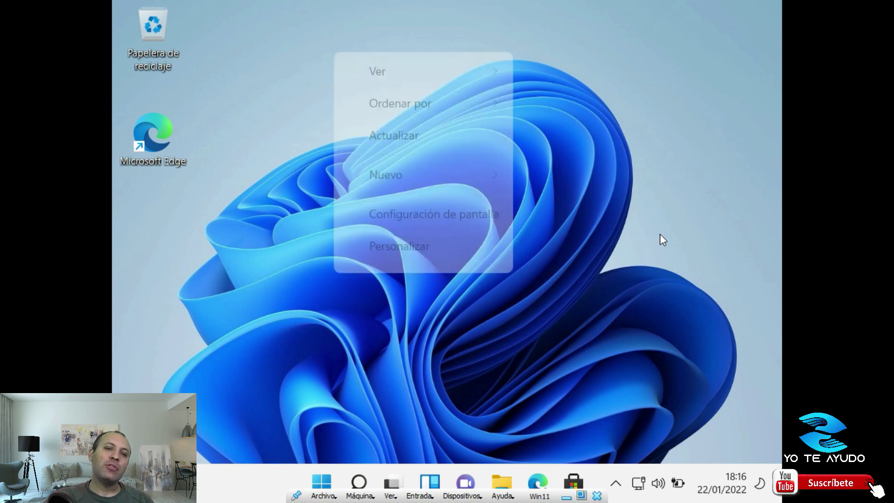
pyautogui.press('Escape')
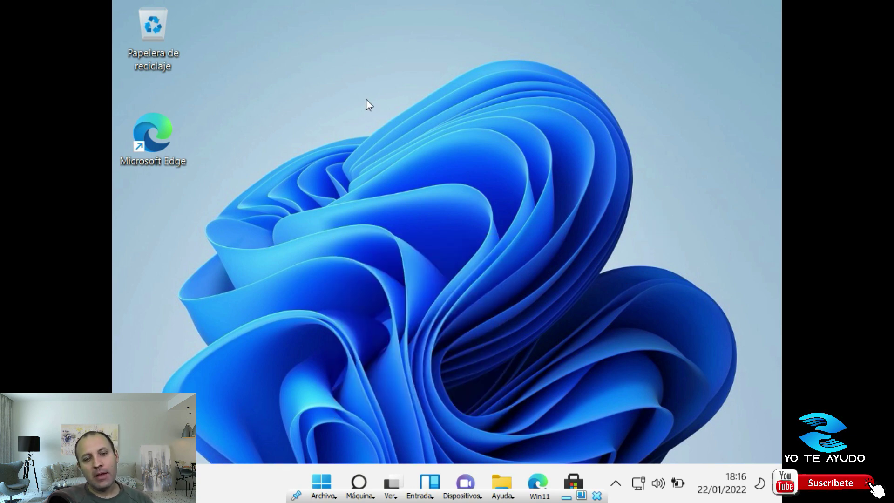
pyautogui.click(321, 482)
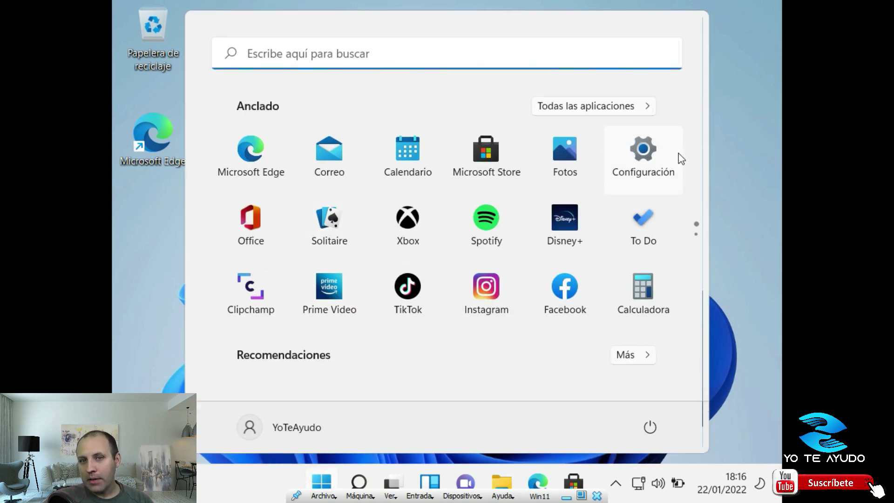
# Launch Configuración from Start and check the Sistema page reporting Windows is not activated
pyautogui.click(646, 155)
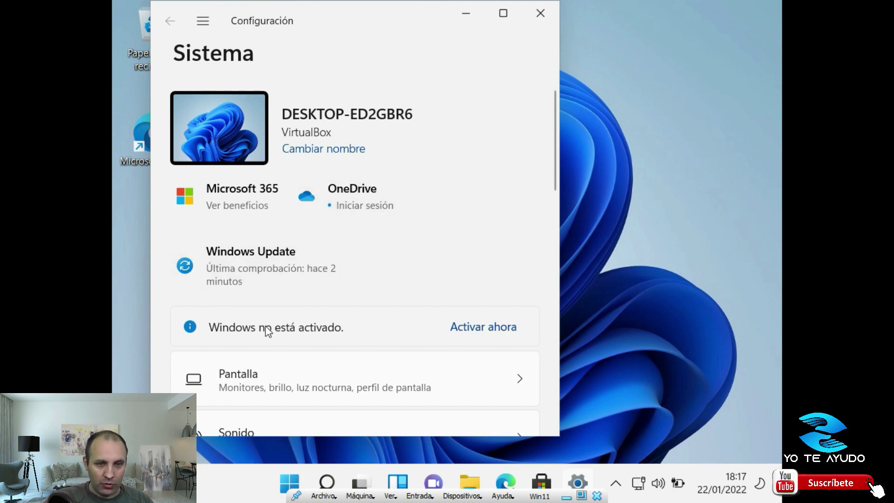
pyautogui.scroll(-1, 420, 316)
pyautogui.scroll(1, 292, 317)
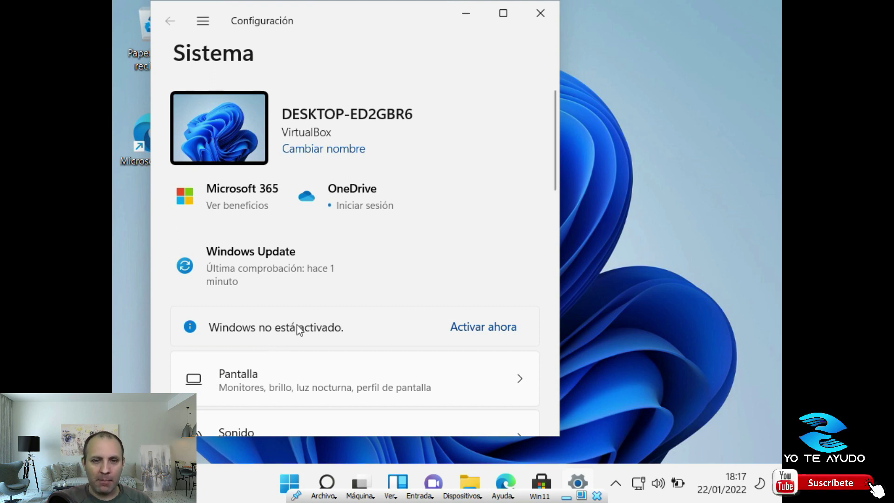
# Open Personalizar from the desktop right-click menu and scroll down the Personalización page
pyautogui.rightClick(668, 190)
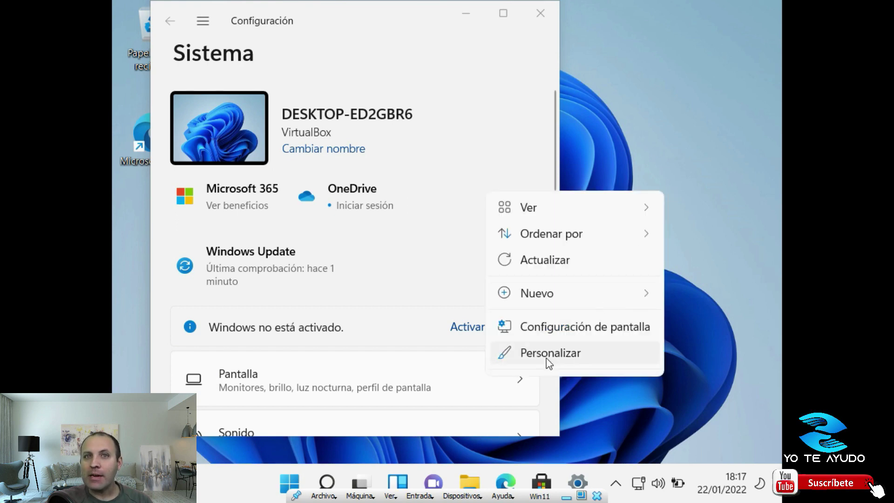
pyautogui.click(549, 353)
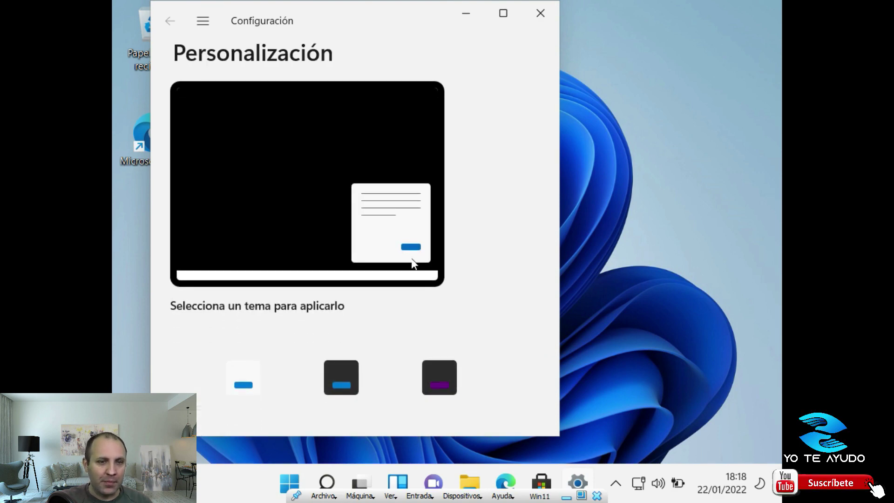
pyautogui.scroll(-5, 436, 319)
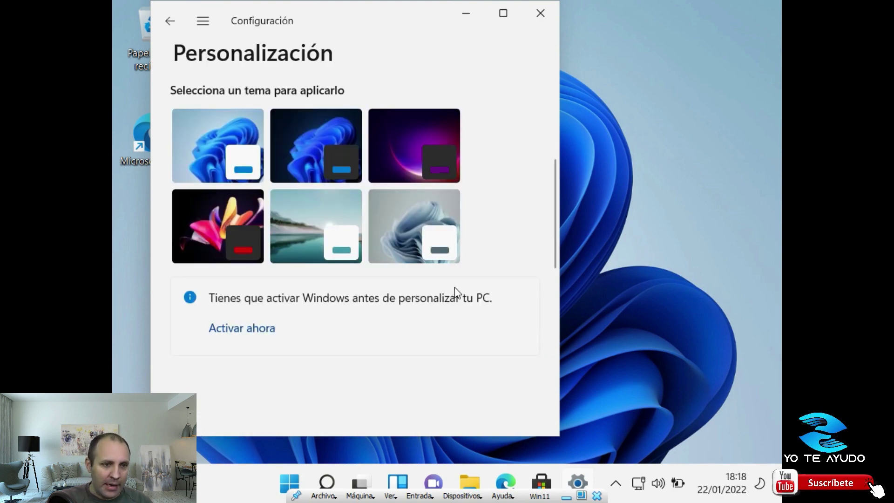
pyautogui.scroll(-3, 233, 303)
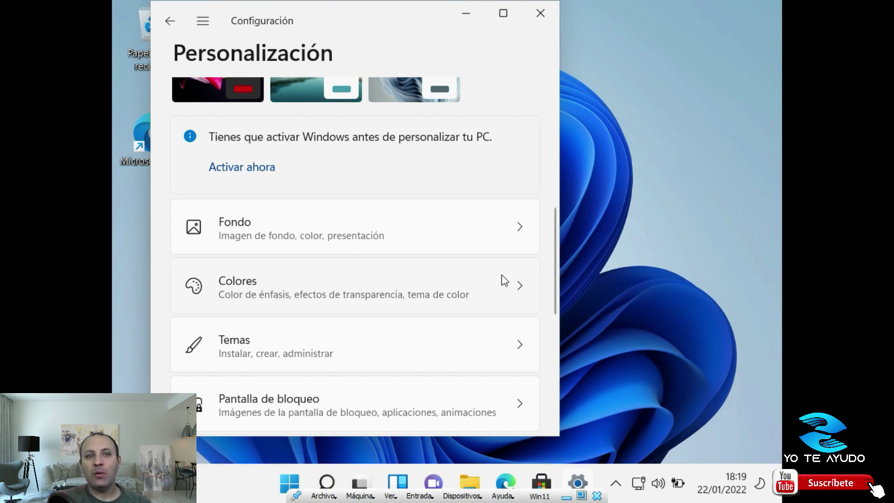
# Close Settings, open Start, and view the Apagar/Reiniciar power options without using them
pyautogui.click(540, 15)
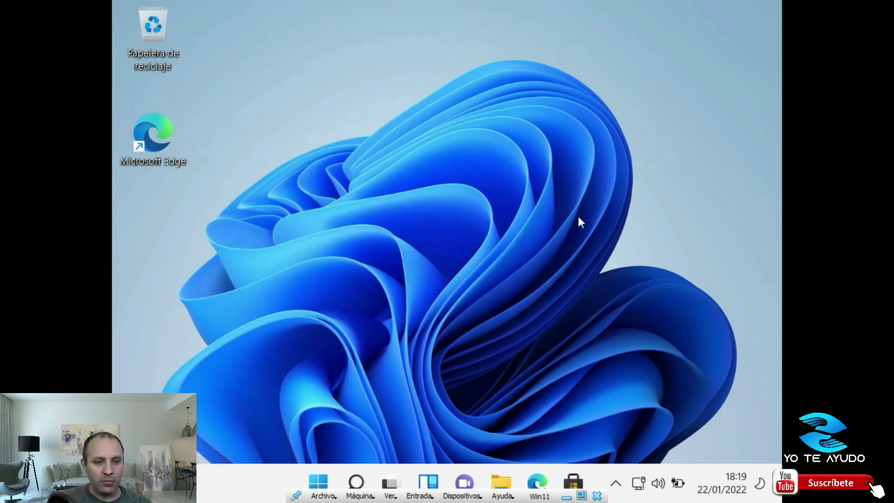
pyautogui.click(327, 479)
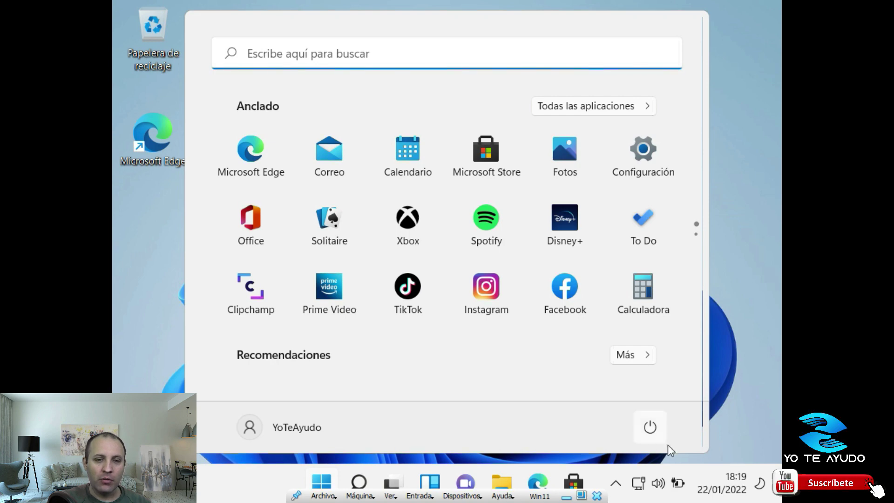
pyautogui.click(649, 428)
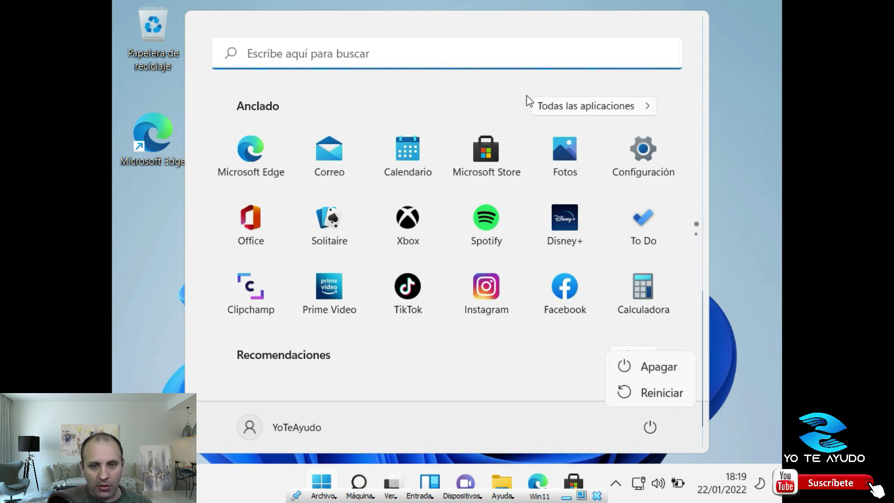
pyautogui.click(619, 336)
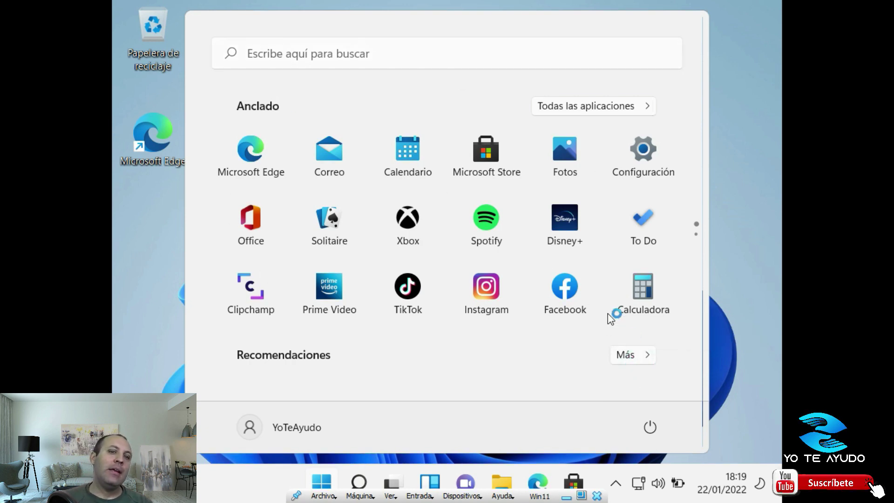